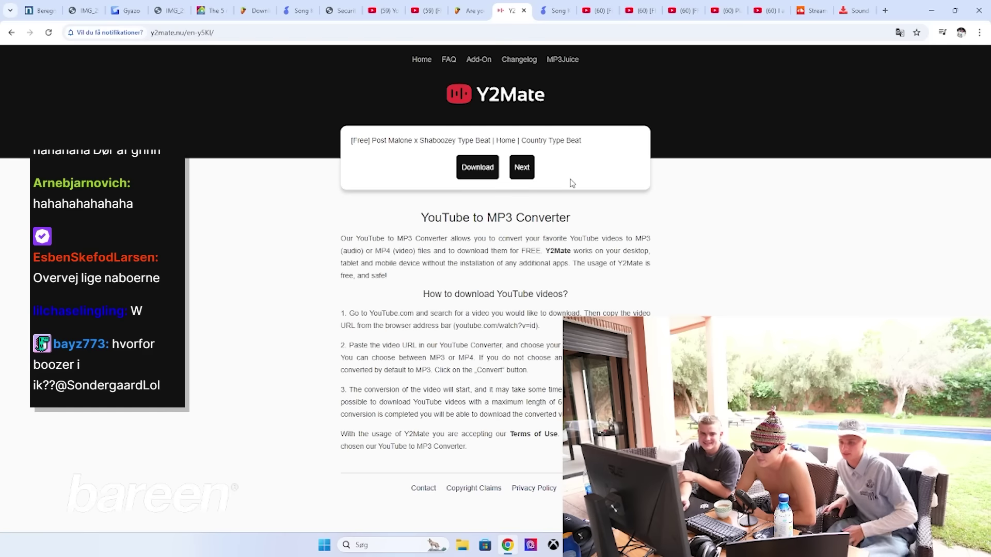
Step: Block the converter site's notifications, download the "[Free] Post Malone x Shaboozey Type Beat" MP3, and switch to FL Studio
{"action": "left_click", "coordinate": [193, 101]}
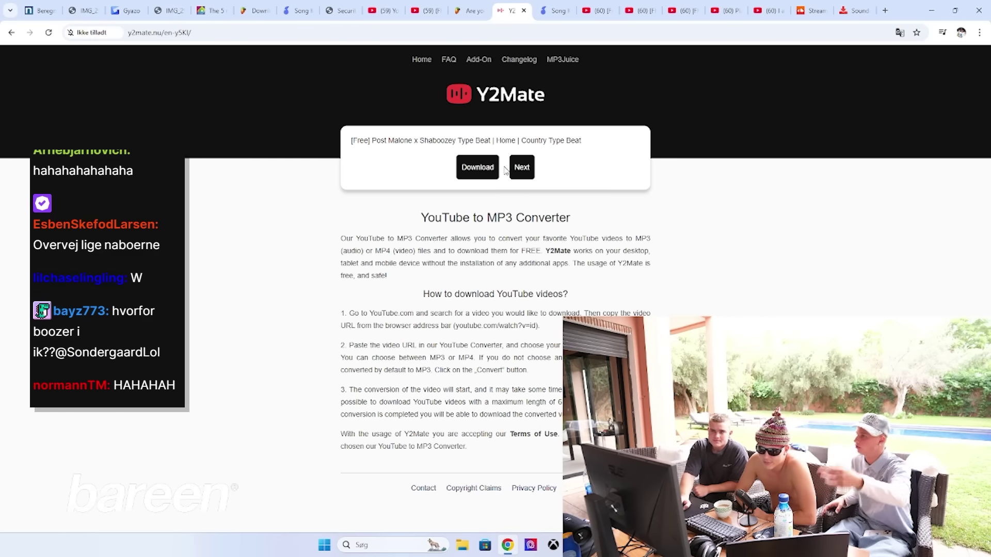
{"action": "left_click", "coordinate": [477, 167]}
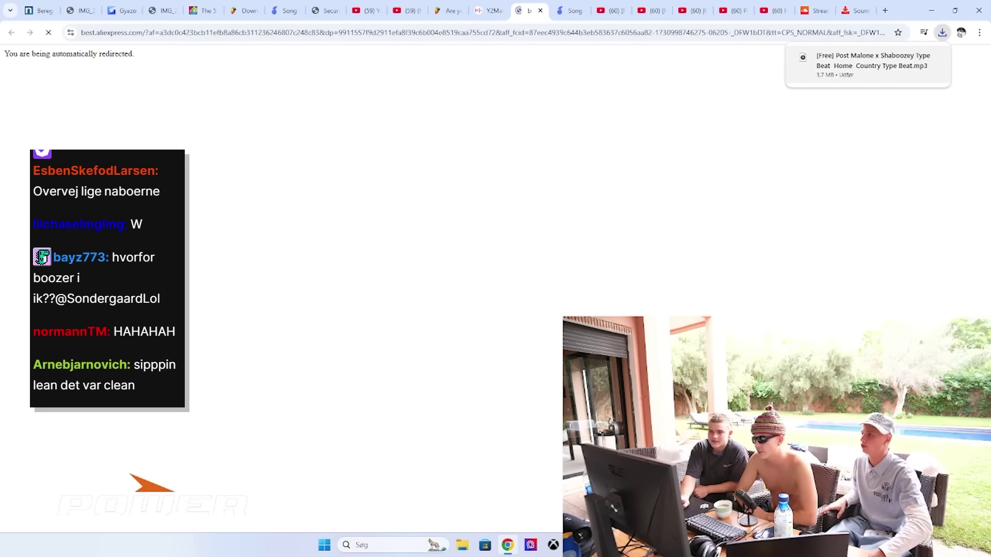
{"action": "key", "text": "alt+Tab"}
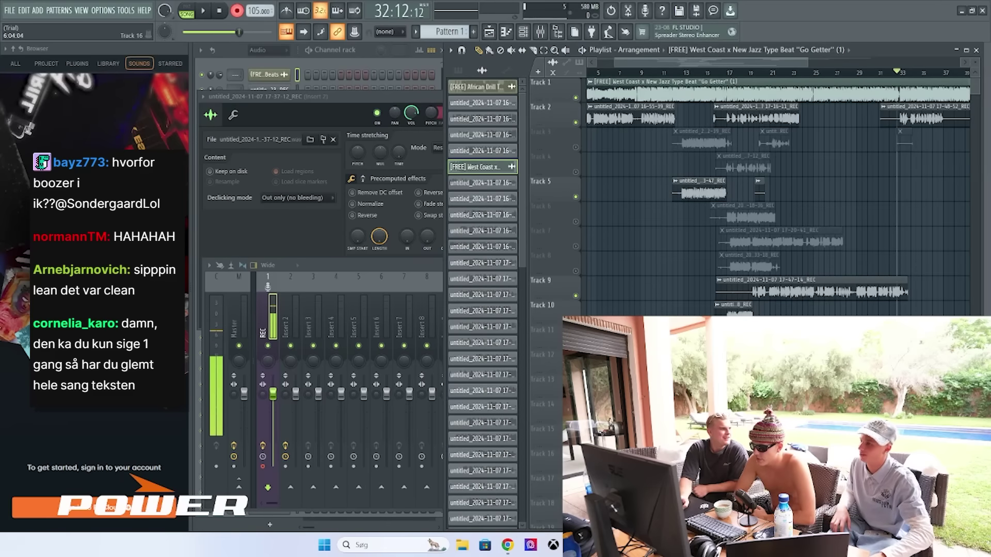
Step: Delete the recordings on Tracks 9 and 10 and the West Coast beat clip on Track 1 from the playlist
{"action": "right_click", "coordinate": [755, 298]}
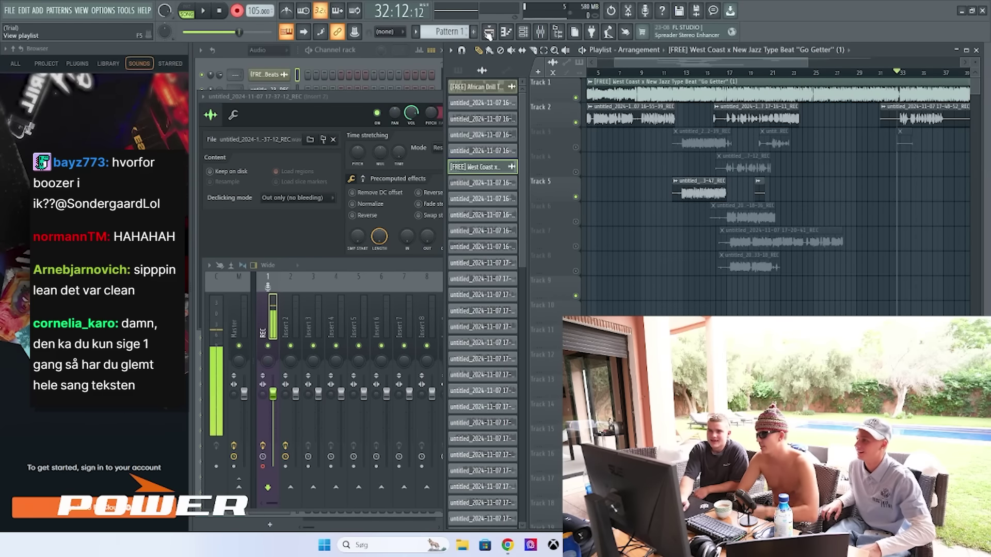
{"action": "left_click_drag", "start_coordinate": [934, 292], "coordinate": [620, 98]}
{"action": "left_click", "coordinate": [640, 137]}
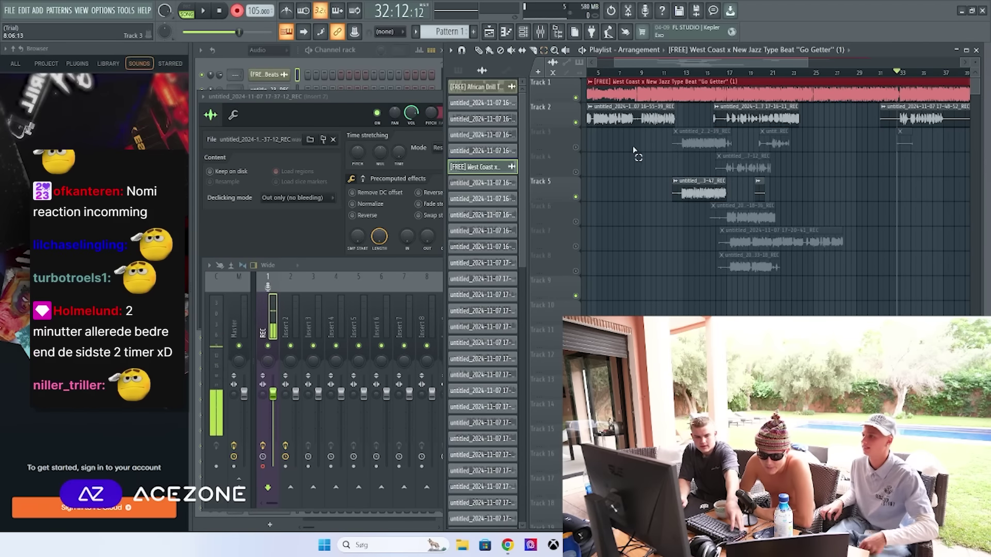
{"action": "key", "text": "ctrl+a"}
{"action": "right_click", "coordinate": [690, 97]}
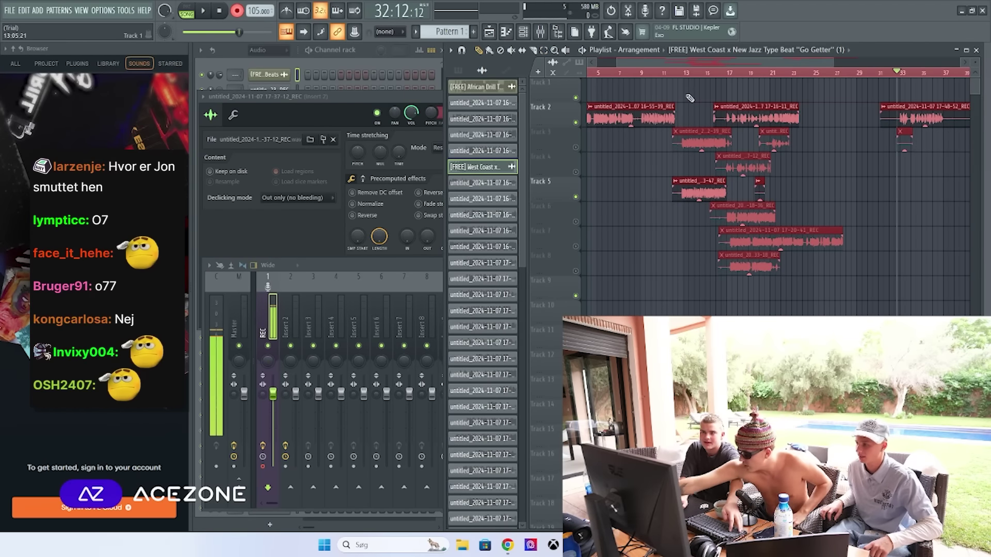
Step: Delete the old vocal recordings on Tracks 2 to 8 from the playlist
{"action": "right_click", "coordinate": [666, 118]}
{"action": "right_click", "coordinate": [702, 142]}
{"action": "right_click", "coordinate": [699, 192]}
{"action": "right_click", "coordinate": [743, 167]}
{"action": "right_click", "coordinate": [743, 217]}
{"action": "right_click", "coordinate": [754, 240]}
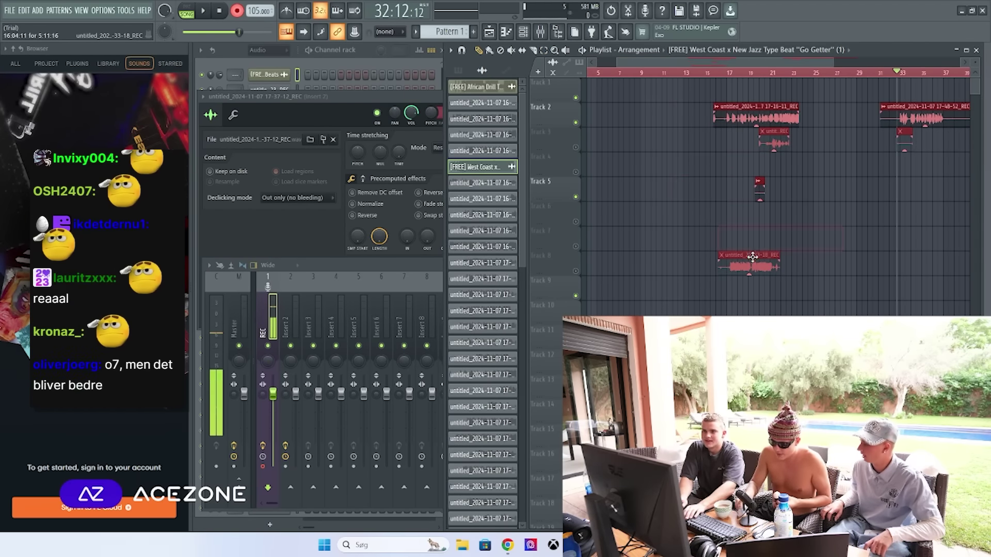
{"action": "right_click", "coordinate": [754, 255]}
{"action": "right_click", "coordinate": [775, 115]}
{"action": "right_click", "coordinate": [774, 139]}
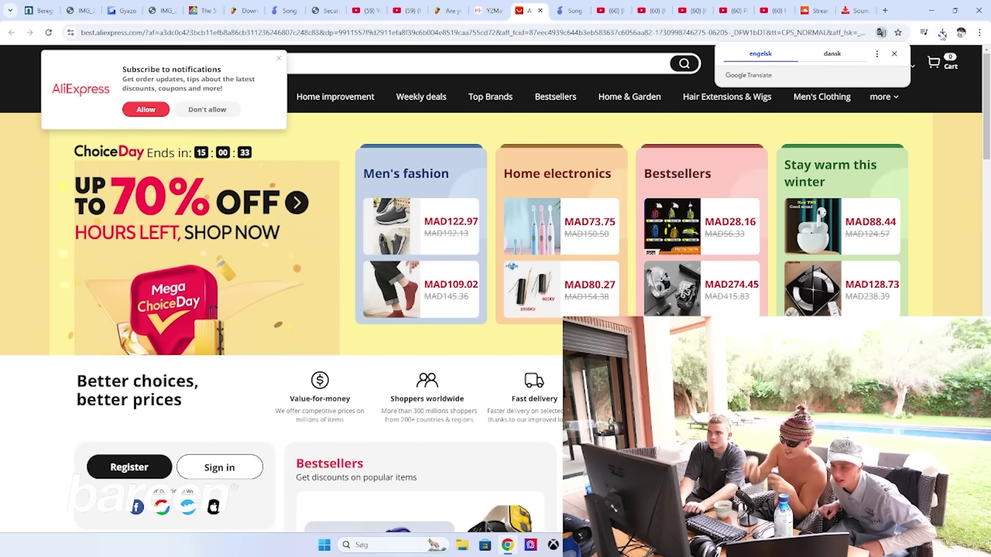
Step: Place the downloaded Post Malone x Shaboozey beat at the start of Track 1 and set Pitcher's scale to Major
{"action": "left_click", "coordinate": [942, 33]}
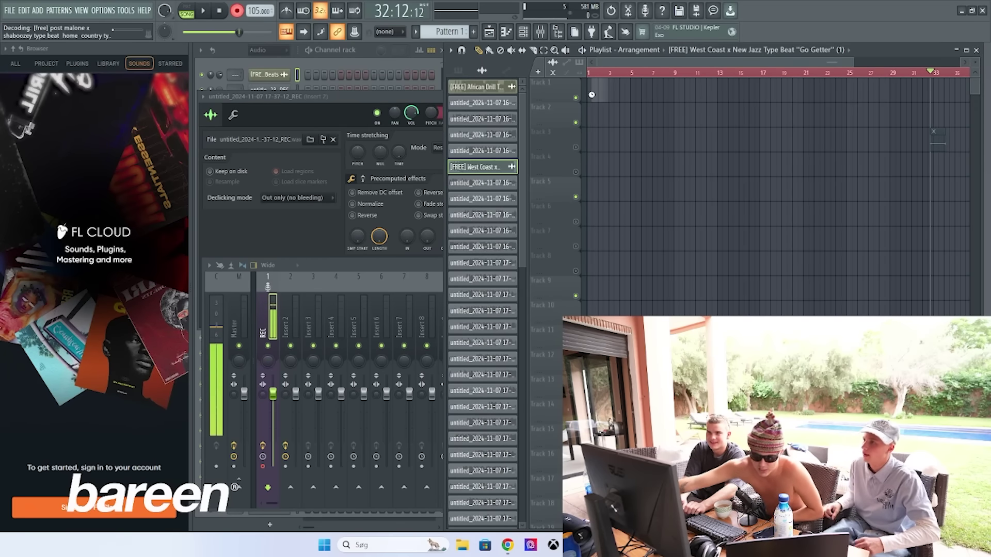
{"action": "left_click_drag", "start_coordinate": [591, 95], "coordinate": [589, 92]}
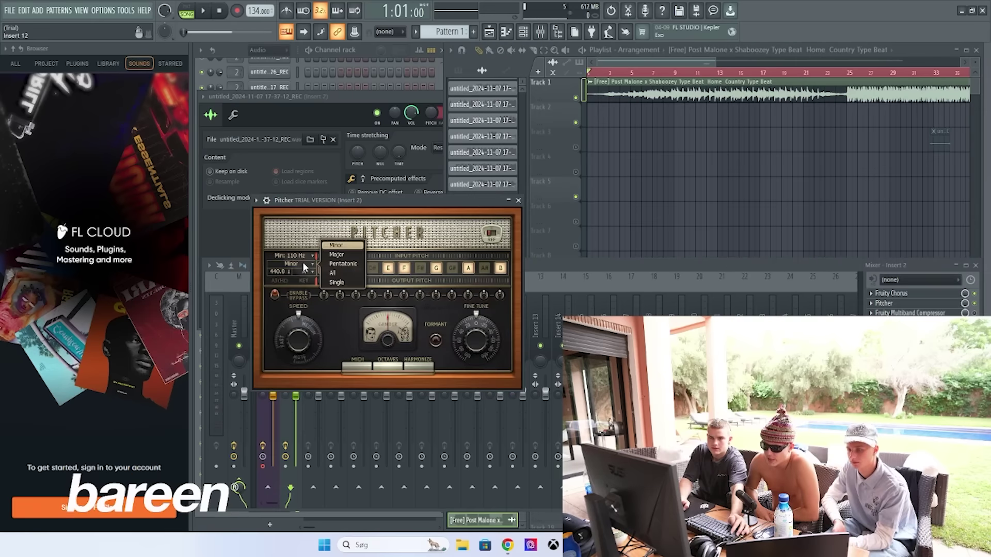
{"action": "left_click", "coordinate": [577, 76]}
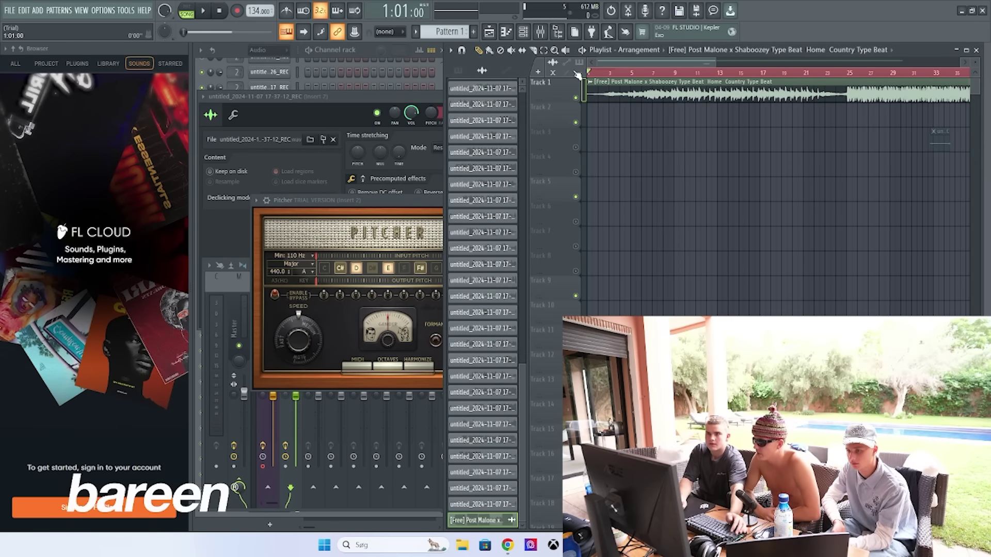
Step: Record a vocal take over the beat from bar 1 to about bar 48
{"action": "left_click", "coordinate": [540, 40]}
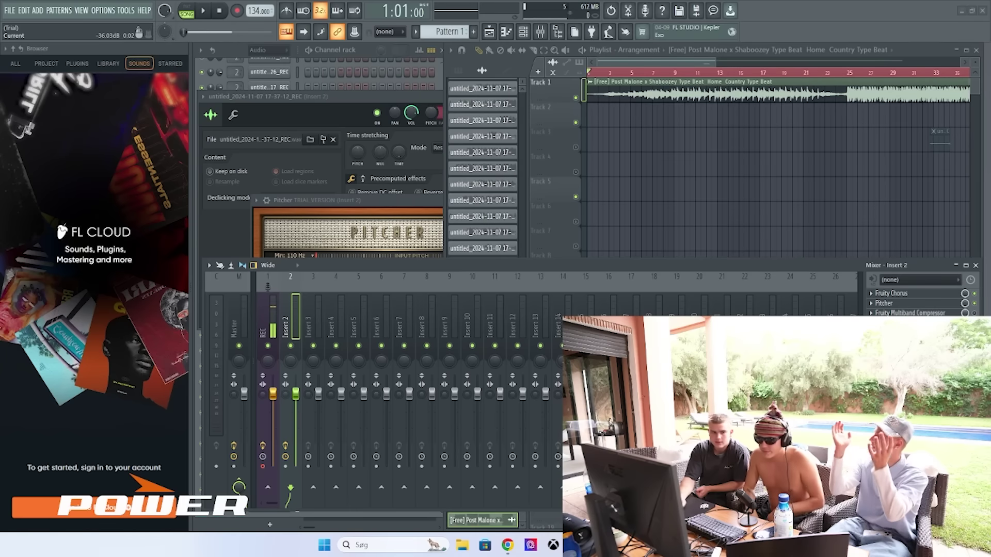
{"action": "key", "text": "space"}
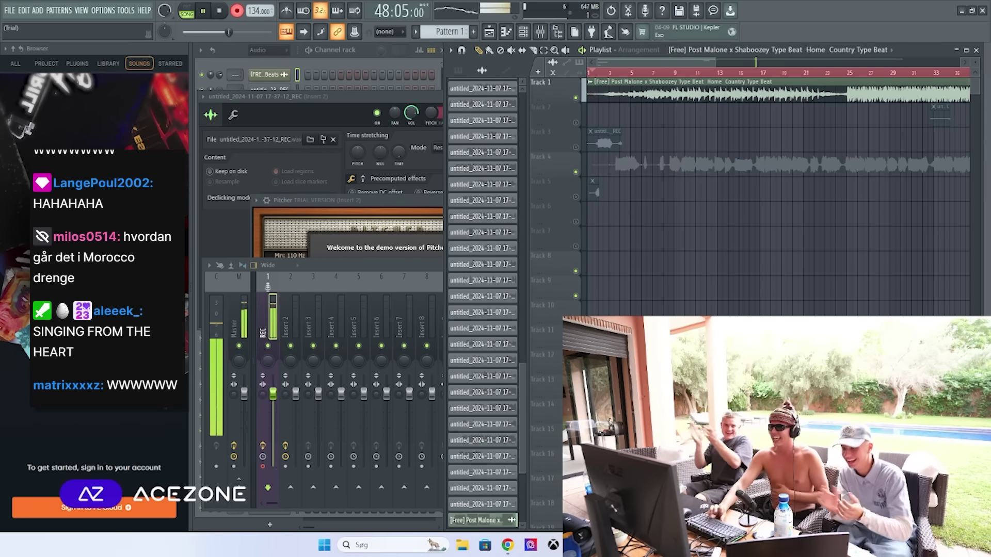
{"action": "key", "text": "space"}
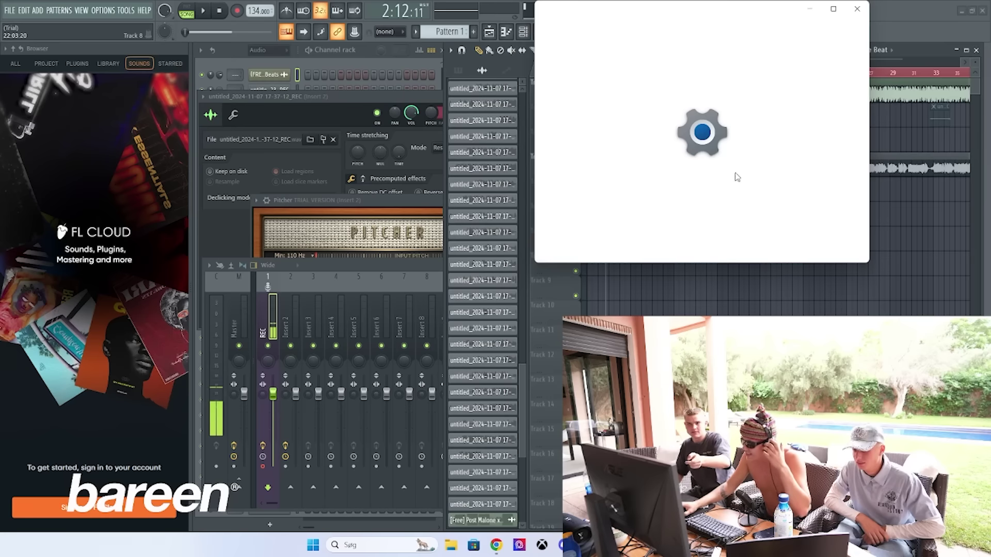
Step: Open the channel settings of the long vocal recording on Track 4 and route it to mixer track 2
{"action": "left_click", "coordinate": [754, 126]}
{"action": "left_click", "coordinate": [728, 147]}
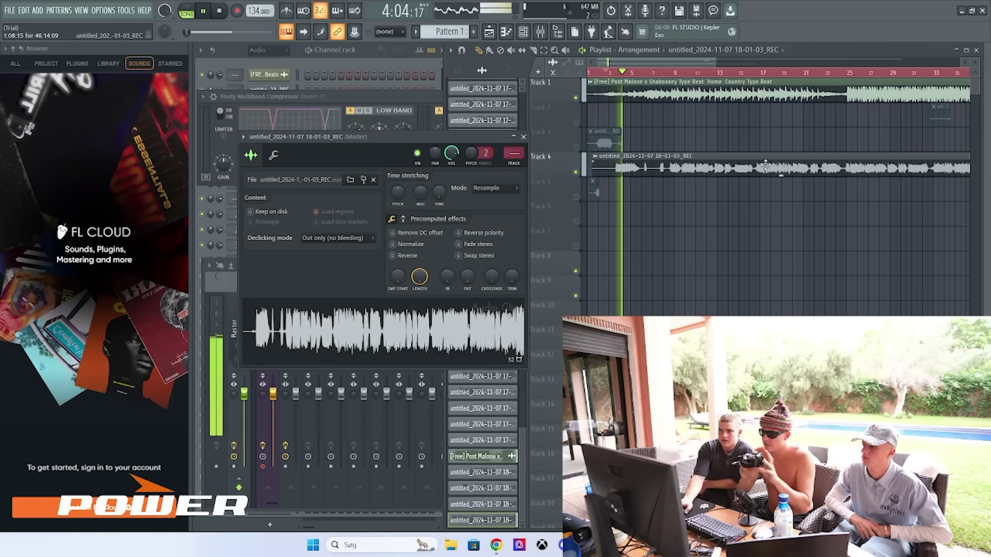
{"action": "scroll", "coordinate": [514, 153], "scroll_direction": "up", "scroll_amount": 2}
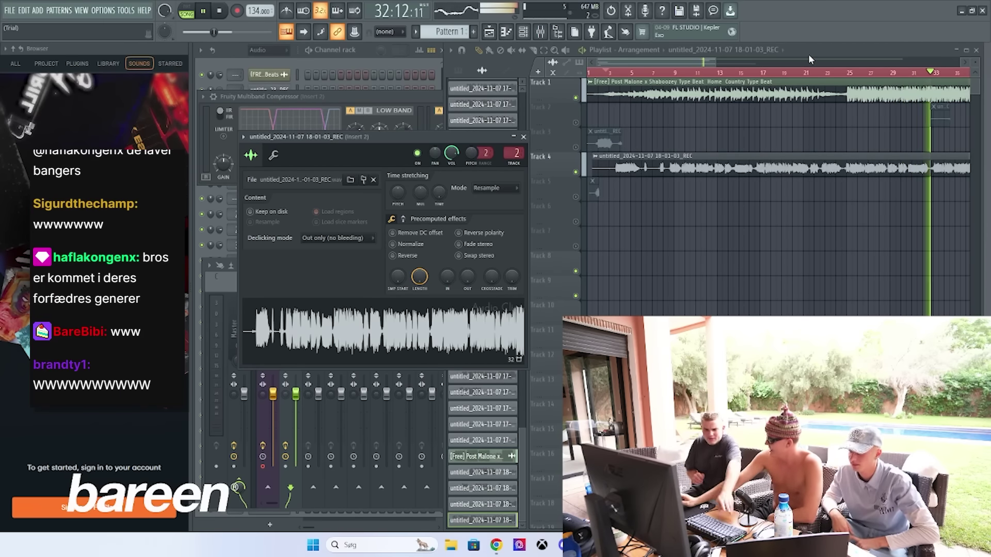
Step: Play back the vocal recording with the beat from about bar 28
{"action": "key", "text": "space"}
{"action": "left_click", "coordinate": [881, 73]}
{"action": "key", "text": "space"}
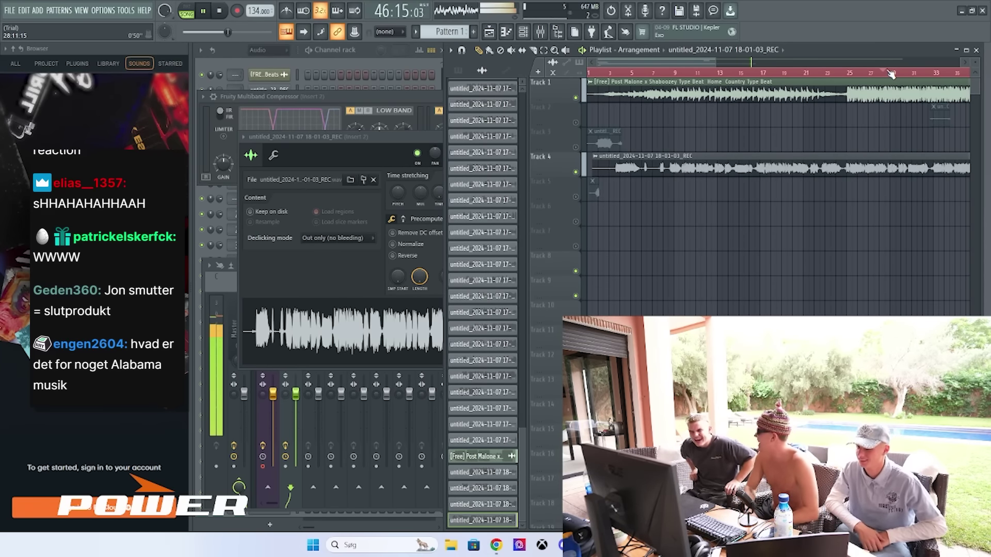
{"action": "left_click", "coordinate": [890, 76]}
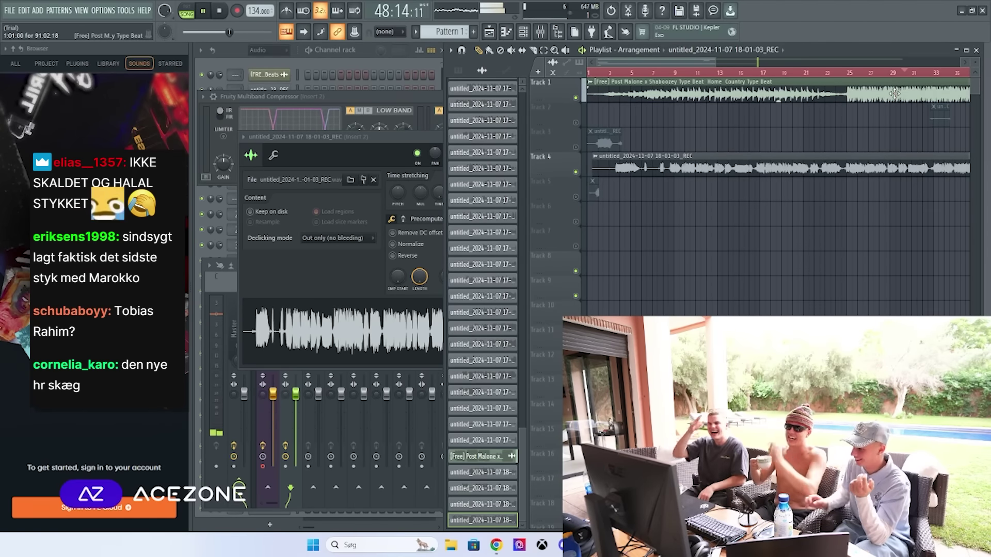
{"action": "key", "text": "space"}
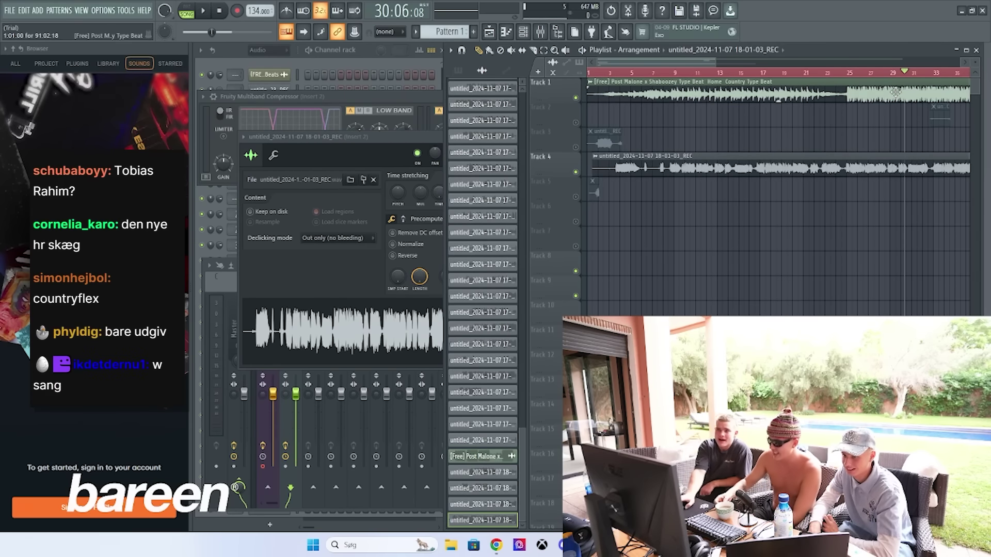
Step: Extend the playlist's time selection past the end of the vocal to cover the rest of the beat
{"action": "left_click_drag", "start_coordinate": [692, 61], "coordinate": [793, 79]}
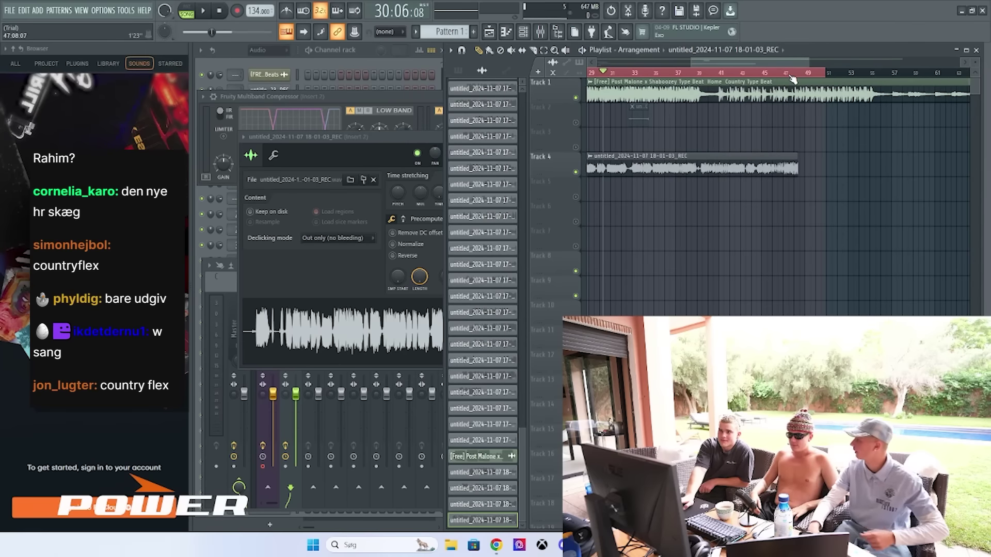
{"action": "left_click", "coordinate": [784, 73]}
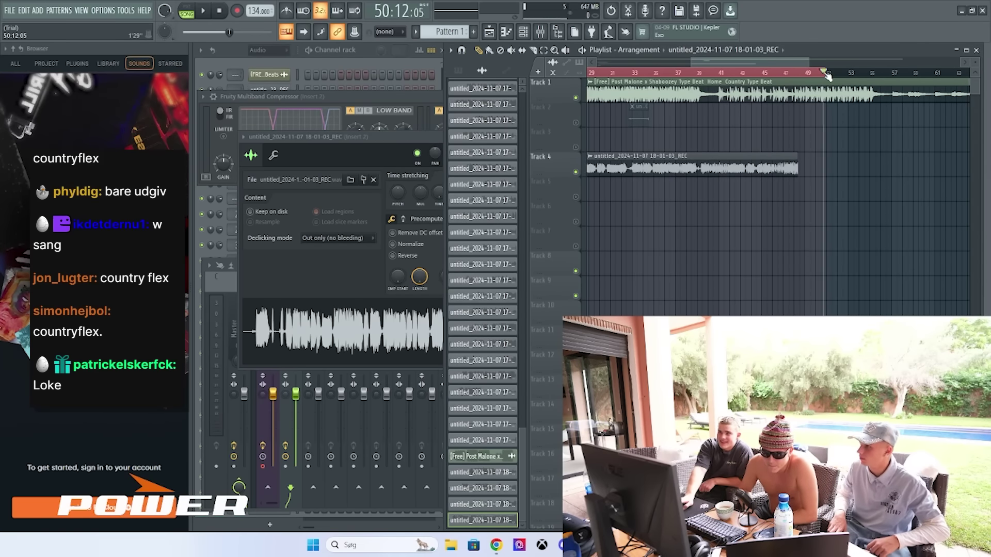
{"action": "left_click_drag", "start_coordinate": [825, 75], "coordinate": [976, 75]}
{"action": "left_click_drag", "start_coordinate": [775, 62], "coordinate": [752, 62]}
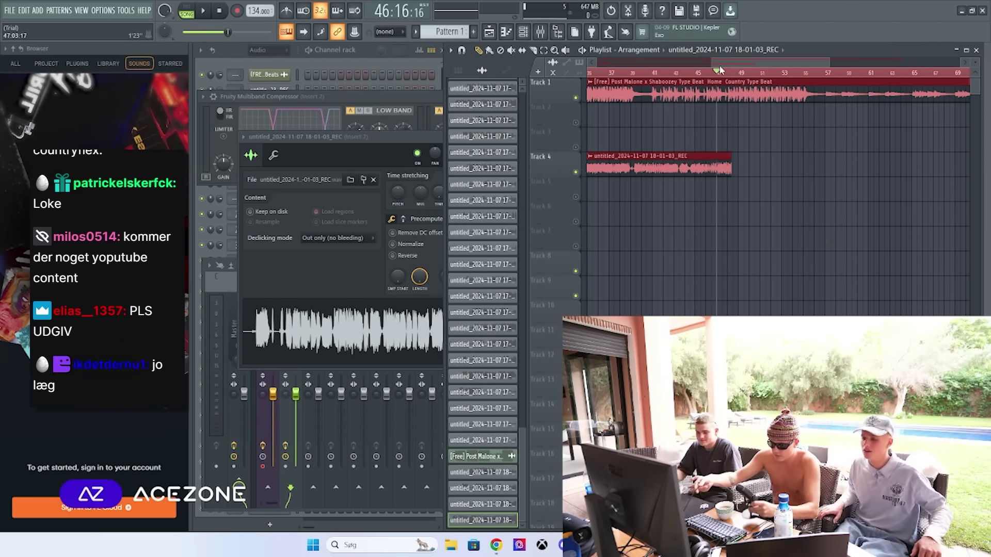
Step: Record three short vocal takes over the beat, each starting from about bar 47
{"action": "key", "text": "space"}
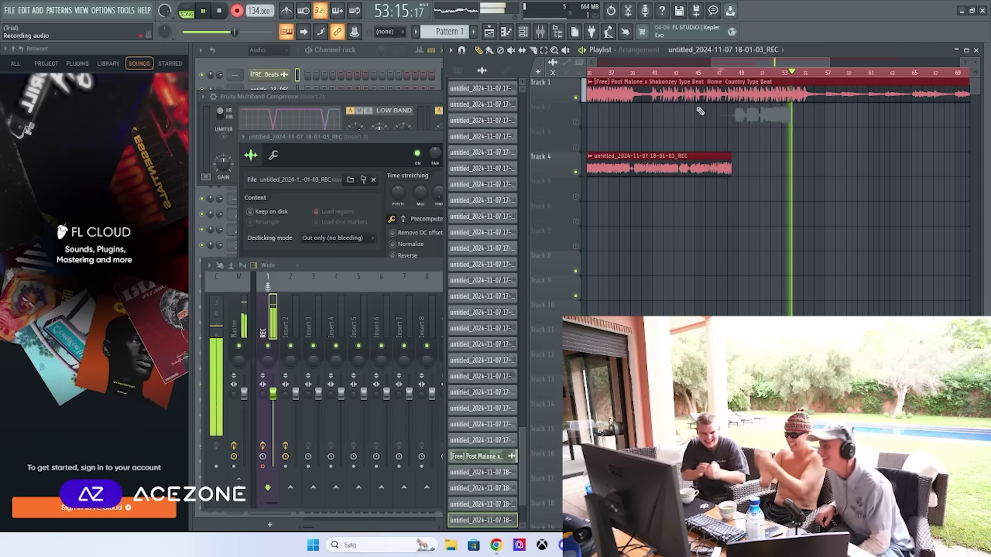
{"action": "key", "text": "space"}
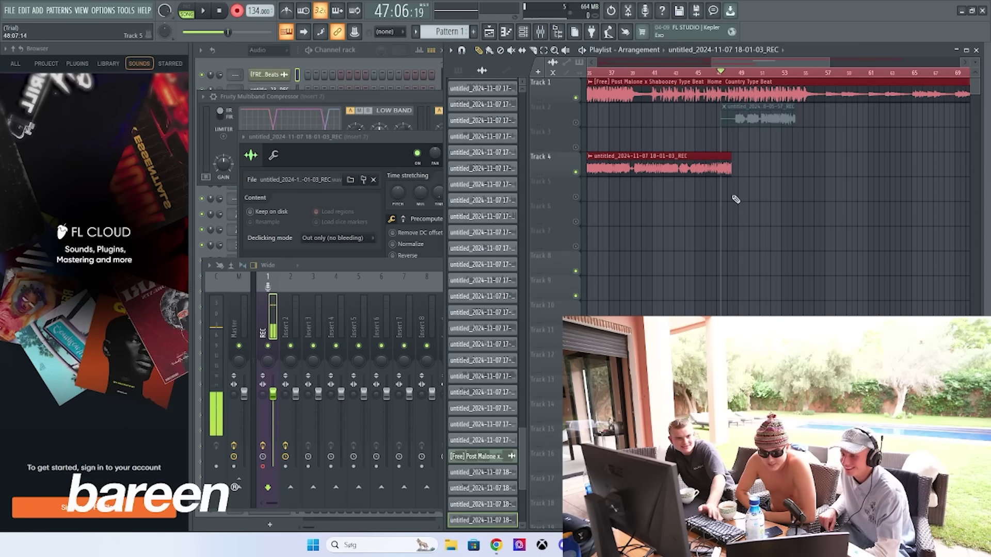
{"action": "key", "text": "space"}
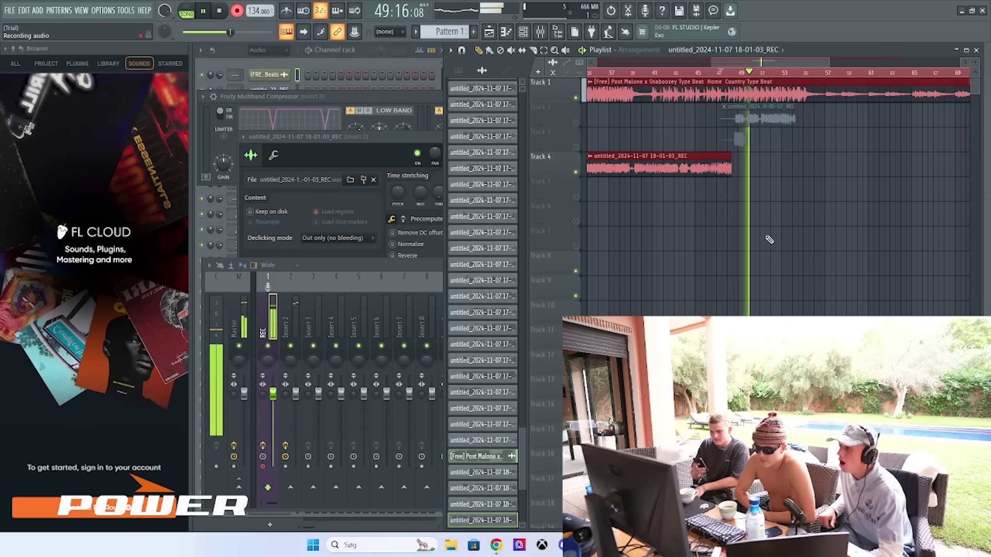
{"action": "key", "text": "space"}
{"action": "key", "text": "space"}
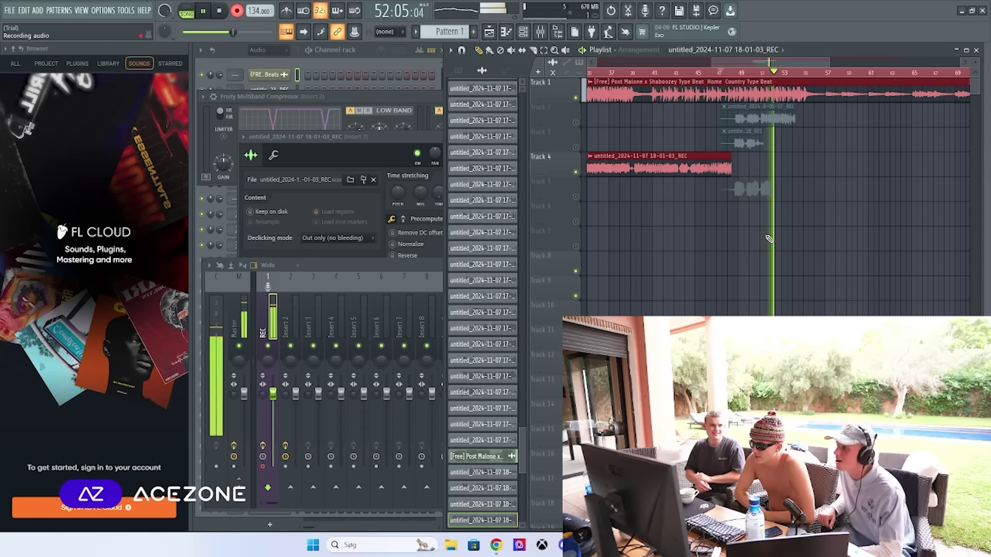
{"action": "key", "text": "space"}
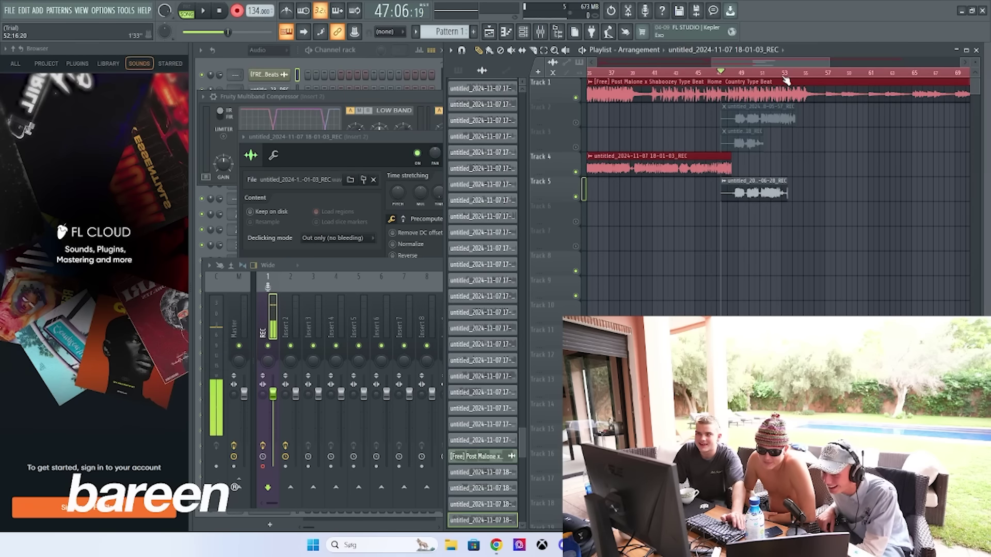
Step: Turn recording off and play back the section from about bar 52
{"action": "left_click_drag", "start_coordinate": [784, 77], "coordinate": [778, 76]}
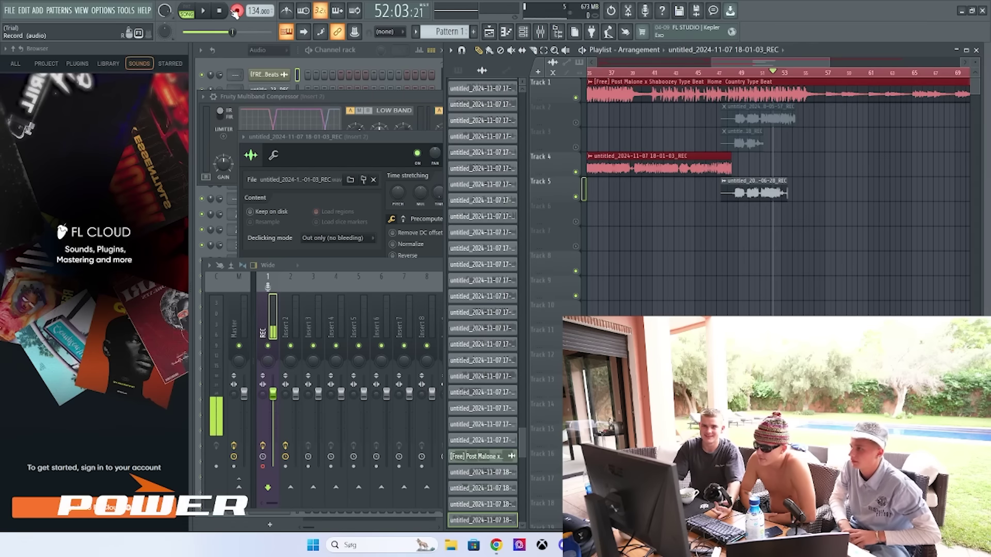
{"action": "key", "text": "space"}
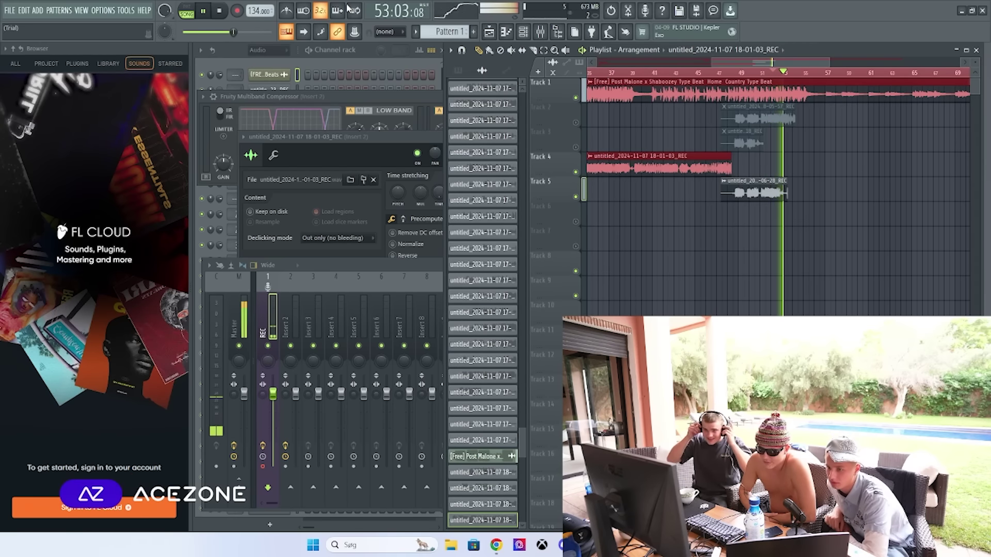
{"action": "left_click", "coordinate": [775, 75]}
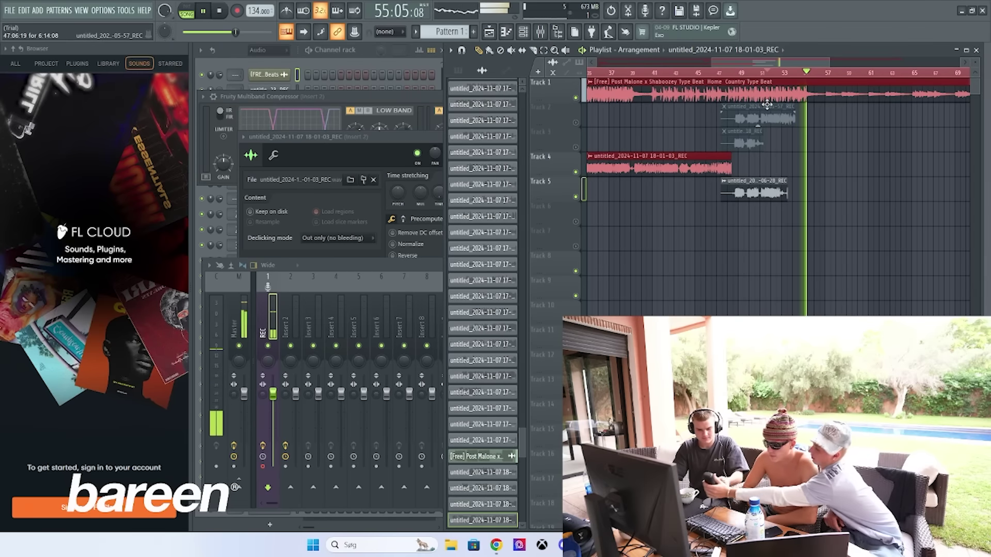
{"action": "key", "text": "space"}
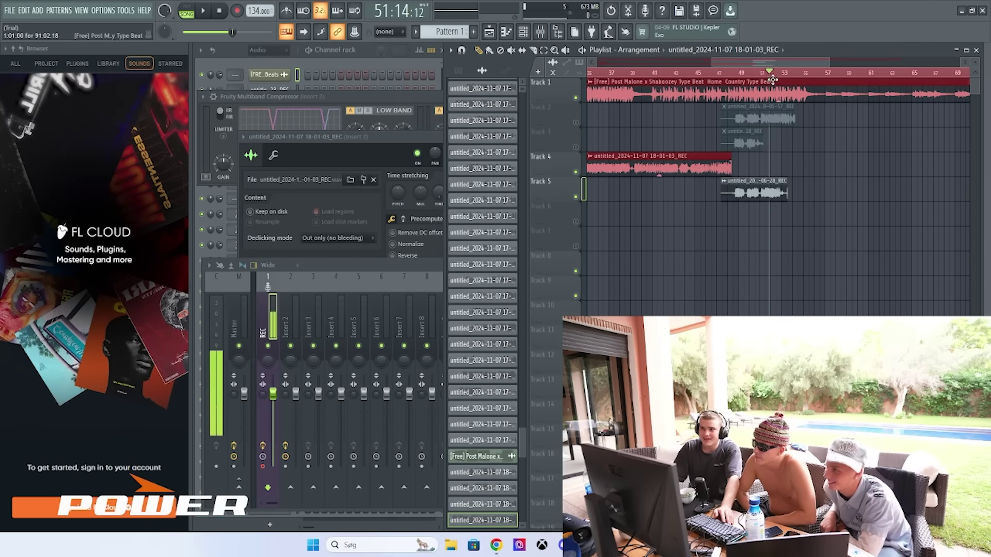
Step: Record a vocal take over the end of the beat from bar 50 to about bar 62
{"action": "left_click", "coordinate": [542, 35]}
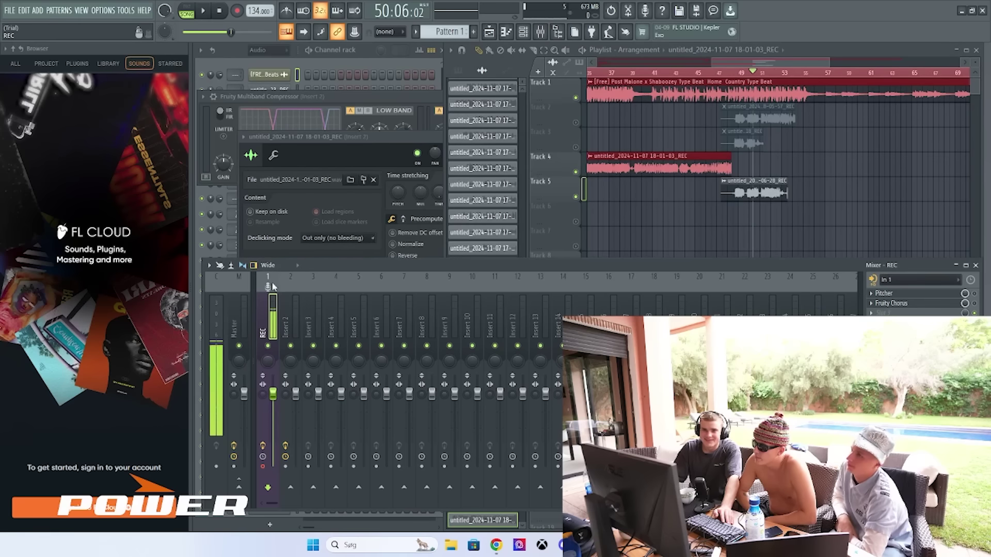
{"action": "left_click", "coordinate": [216, 15]}
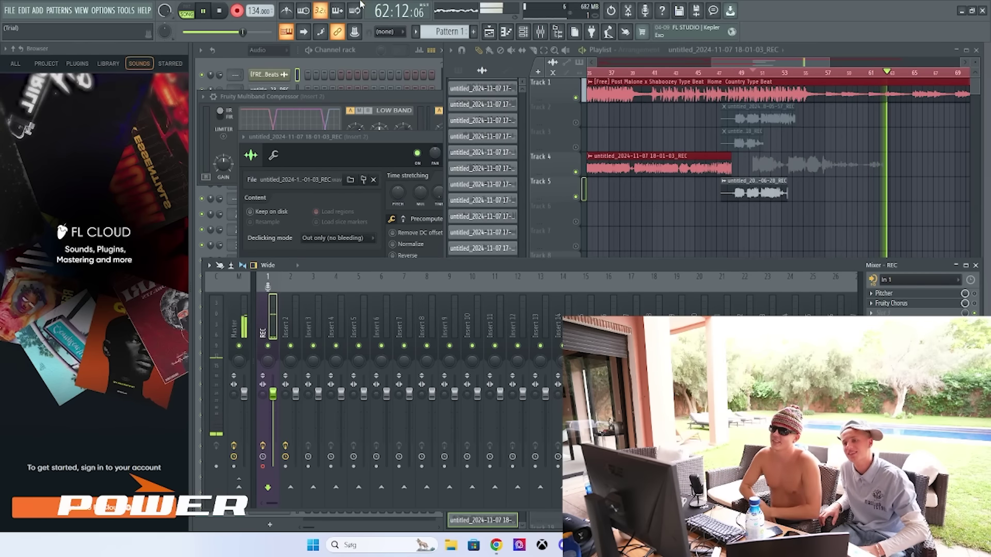
{"action": "key", "text": "space"}
Step: Try another vocal take from bar 50 and delete it from Track 4
{"action": "key", "text": "space"}
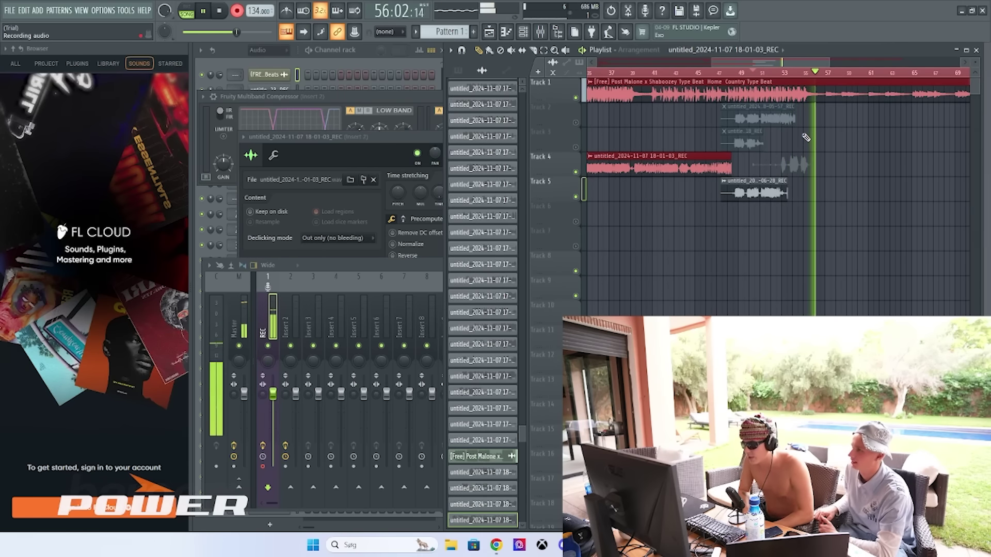
{"action": "key", "text": "space"}
{"action": "right_click", "coordinate": [797, 155]}
Step: Record a vocal take on Track 3 from about bar 53 to about bar 64
{"action": "left_click", "coordinate": [785, 74]}
{"action": "key", "text": "space"}
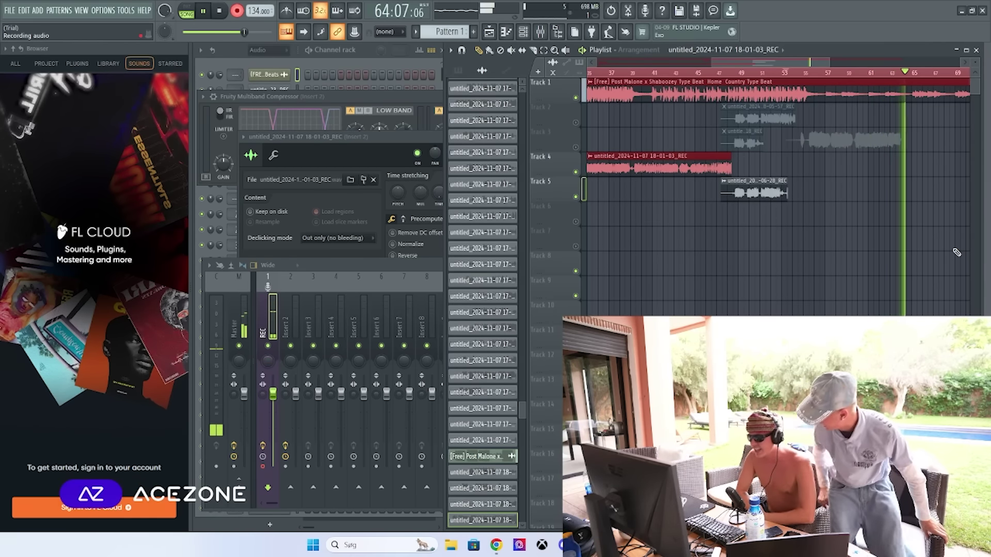
{"action": "key", "text": "space"}
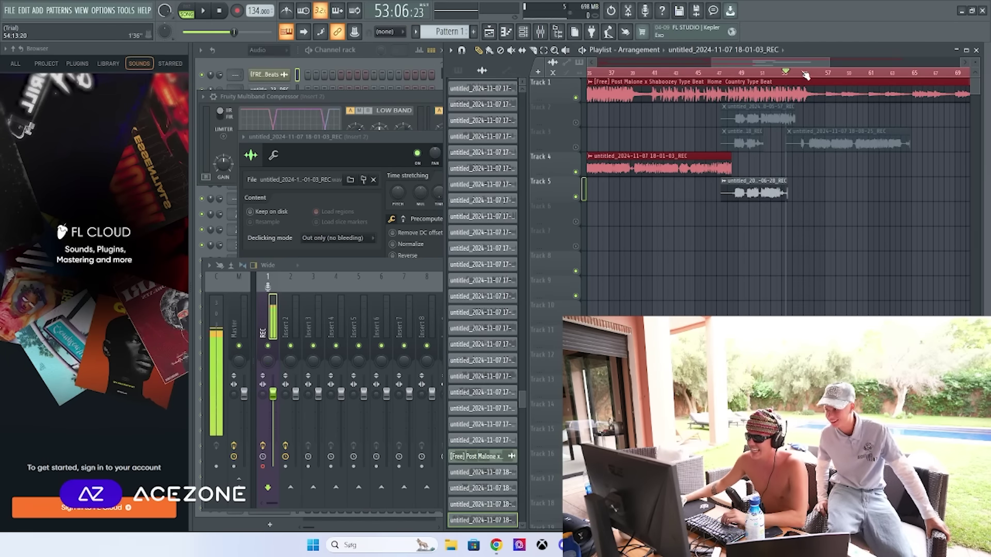
Step: Play back the new Track 3 vocal take over the beat from about bar 53
{"action": "key", "text": "space"}
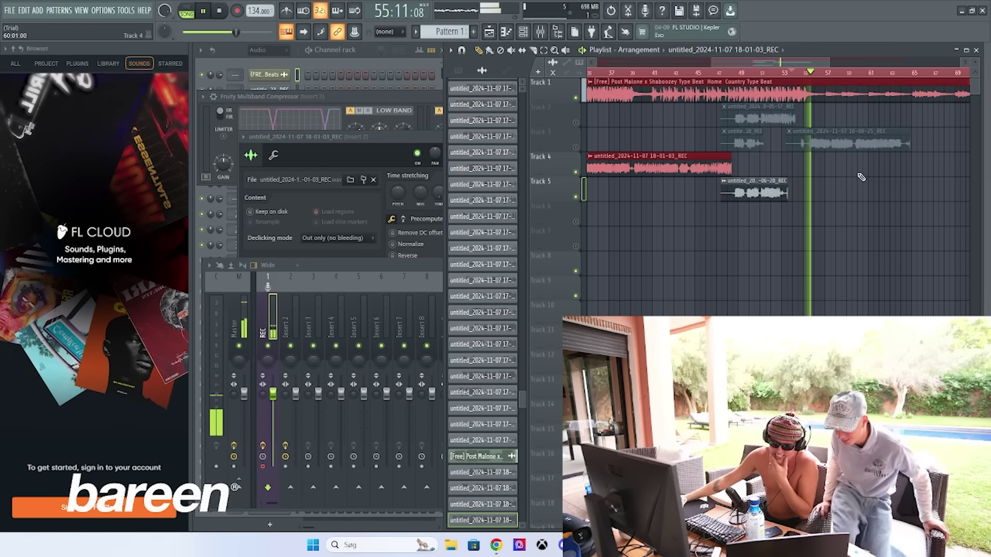
{"action": "left_click", "coordinate": [785, 72]}
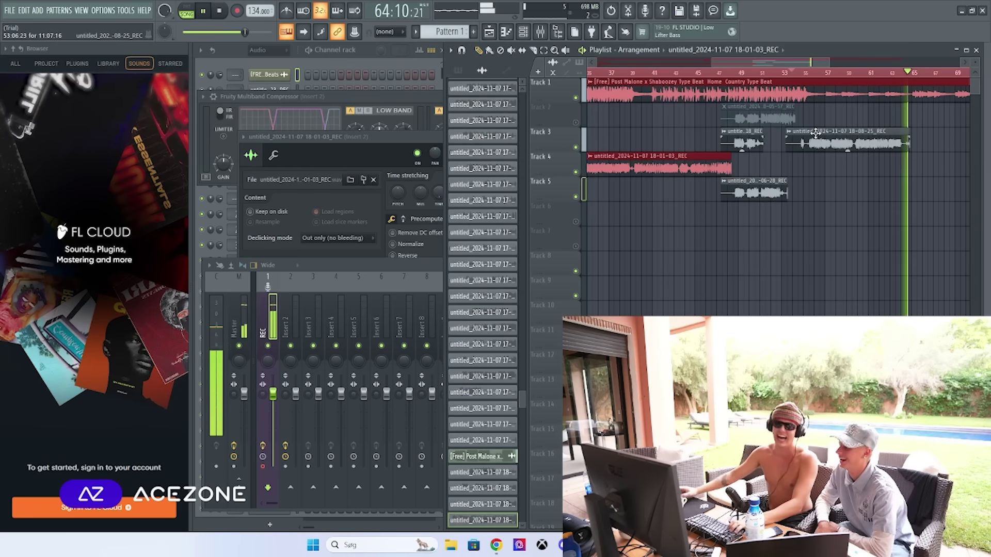
{"action": "key", "text": "space"}
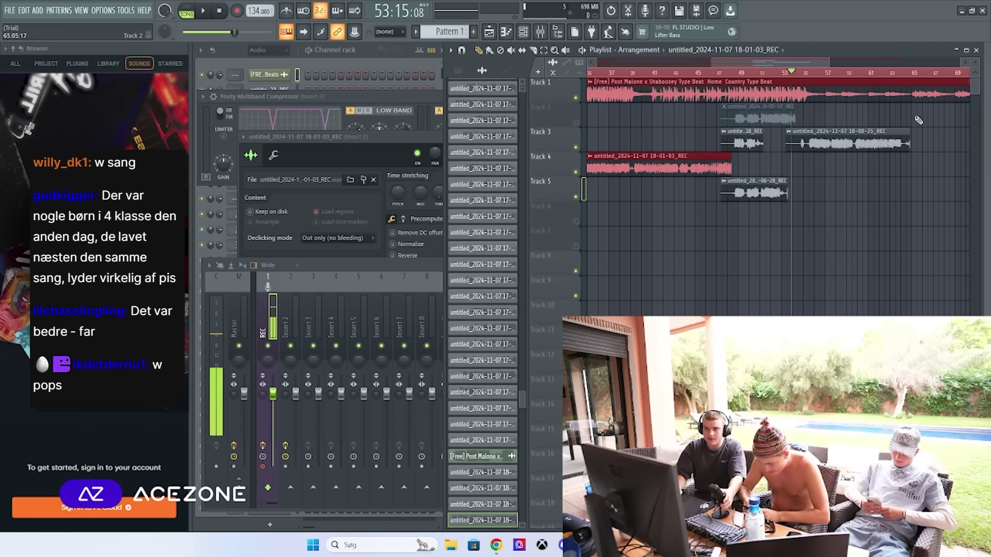
Step: Replay the section from about bar 53:15 twice to review the Track 3 take with the beat
{"action": "key", "text": "space"}
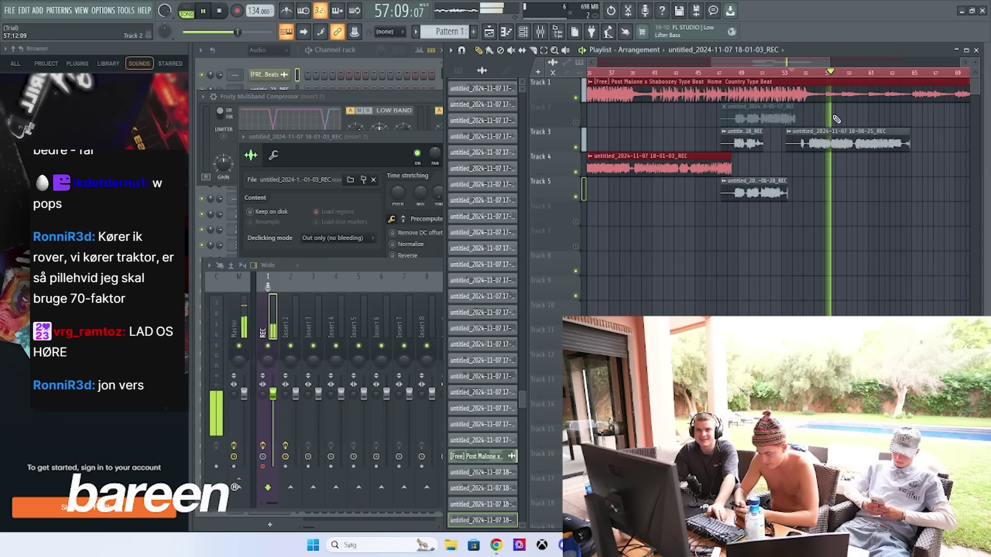
{"action": "key", "text": "space"}
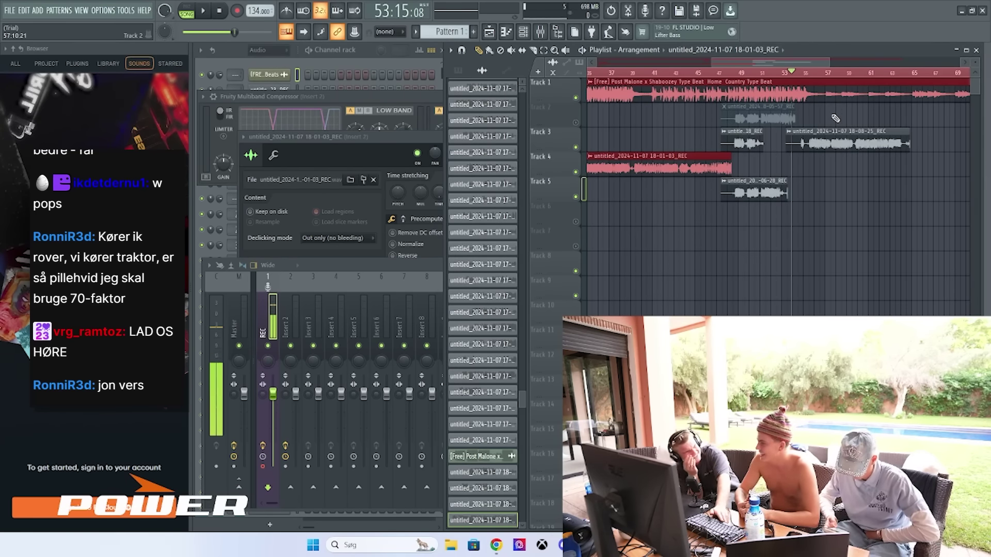
{"action": "key", "text": "space"}
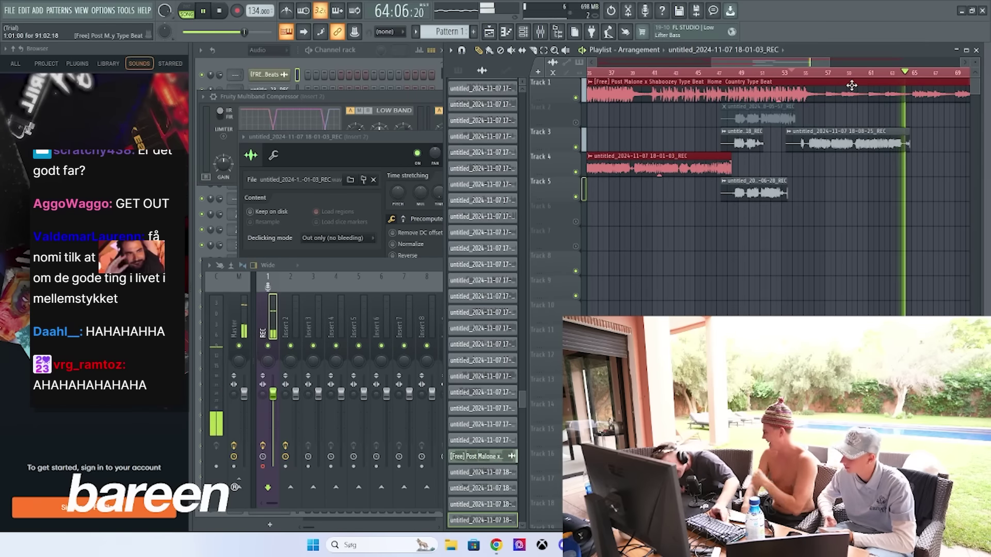
{"action": "key", "text": "space"}
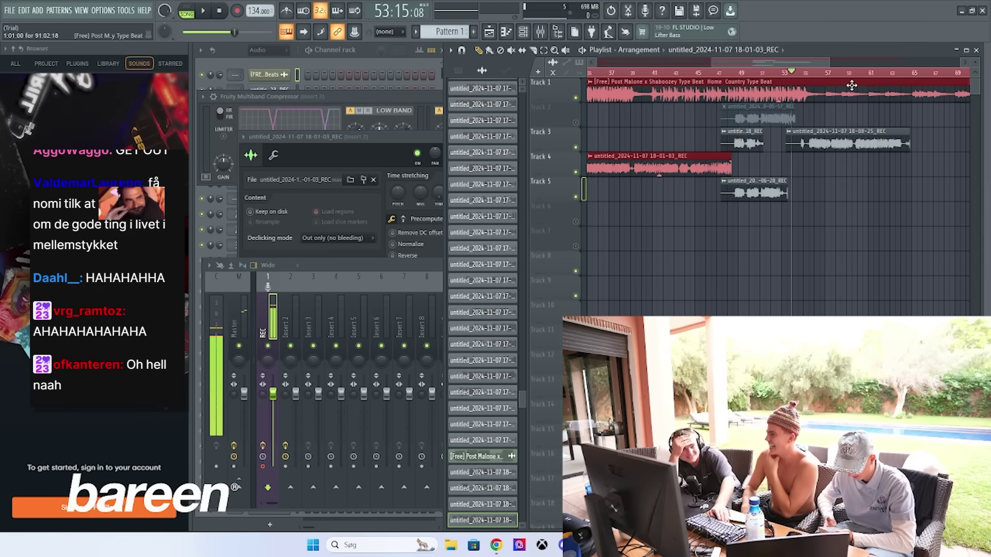
Step: Move the playhead near the end of the Track 3 take and record the next vocal take on Track 2 from about bar 62
{"action": "left_click", "coordinate": [895, 75]}
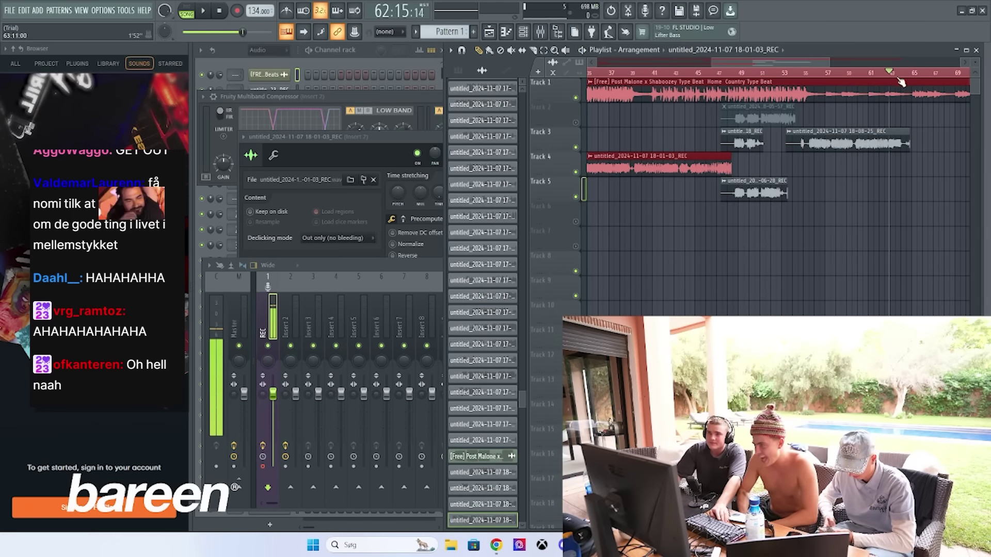
{"action": "left_click", "coordinate": [896, 76]}
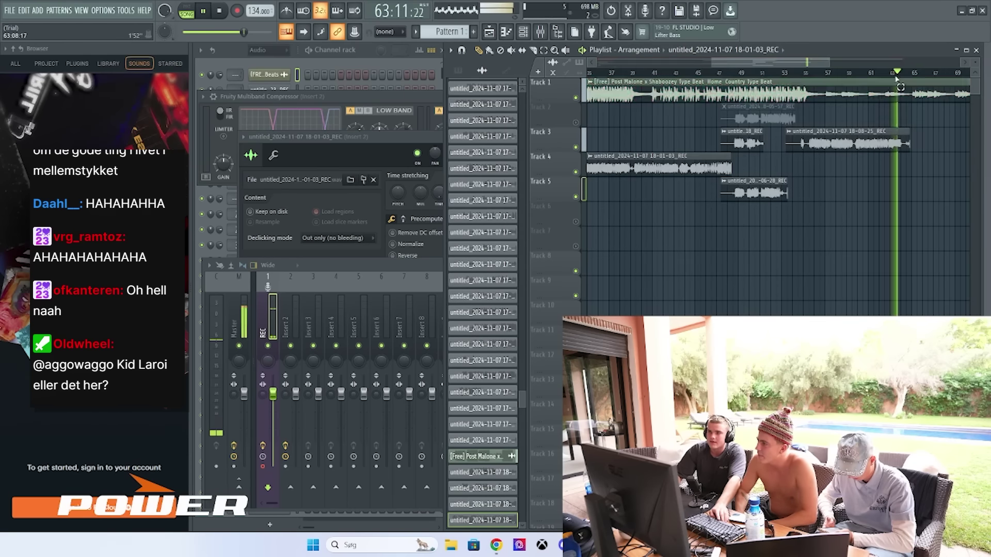
{"action": "key", "text": "space"}
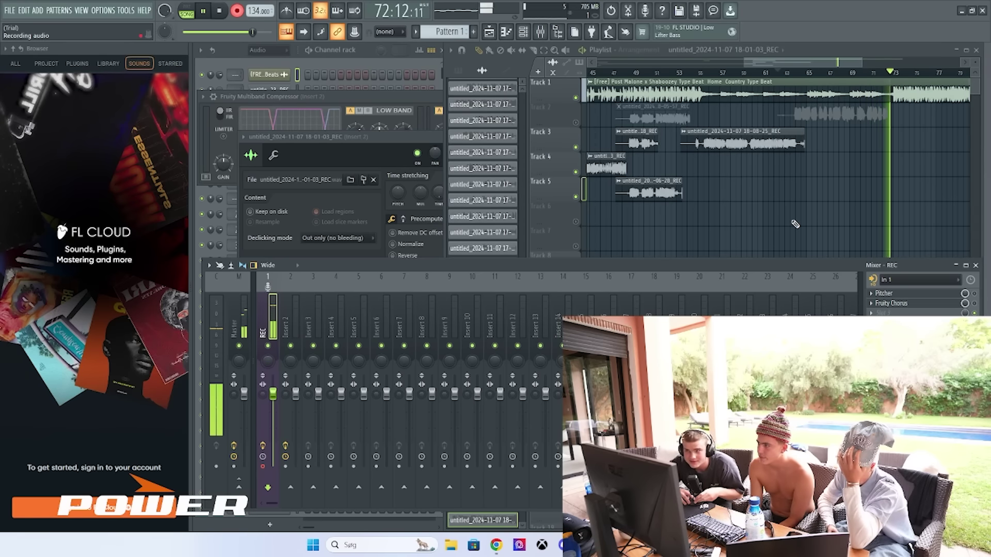
{"action": "key", "text": "space"}
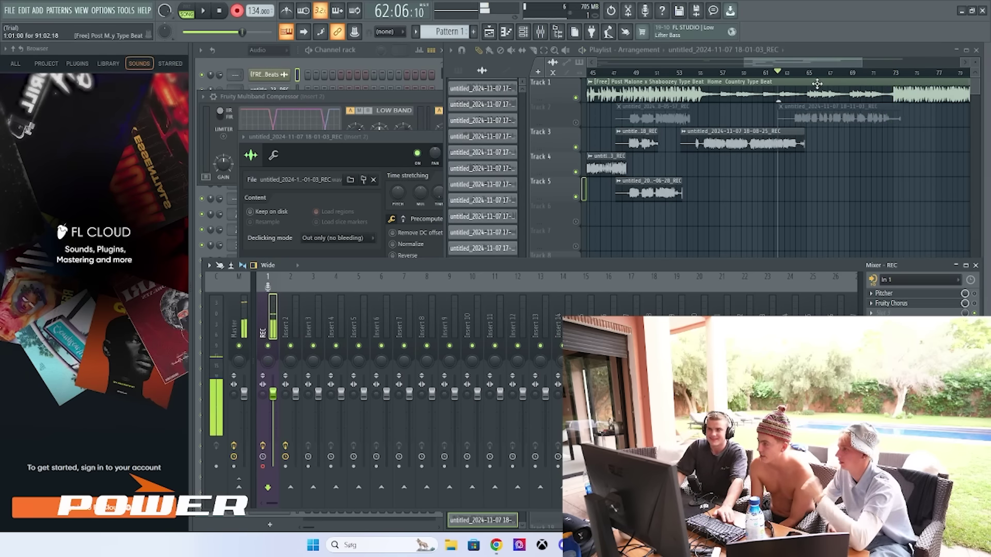
Step: Unmute Track 2 and delete its older vocal take near bar 47
{"action": "left_click", "coordinate": [575, 123]}
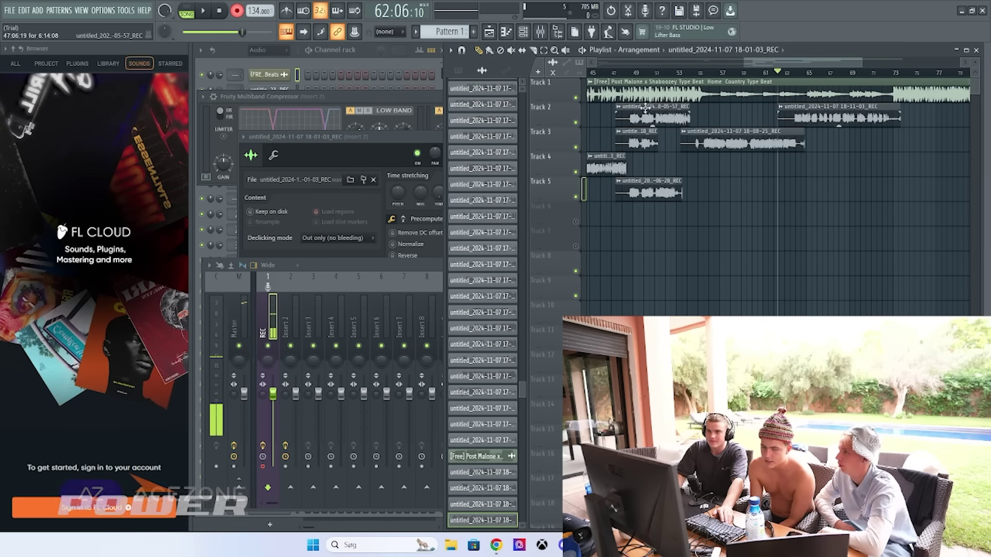
{"action": "right_click", "coordinate": [653, 119]}
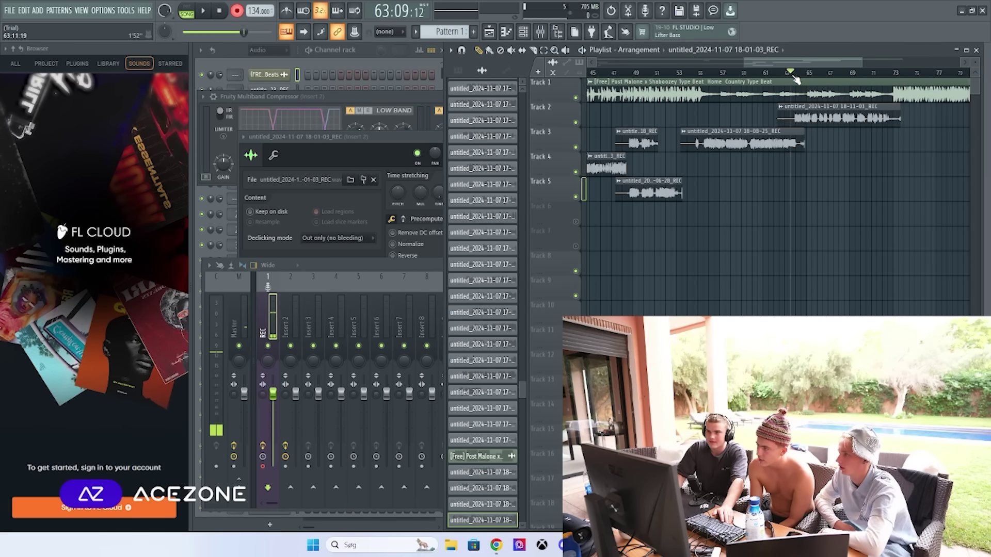
Step: Open the audio clip settings of the new Track 2 take, then the Windows quick settings
{"action": "double_click", "coordinate": [804, 114]}
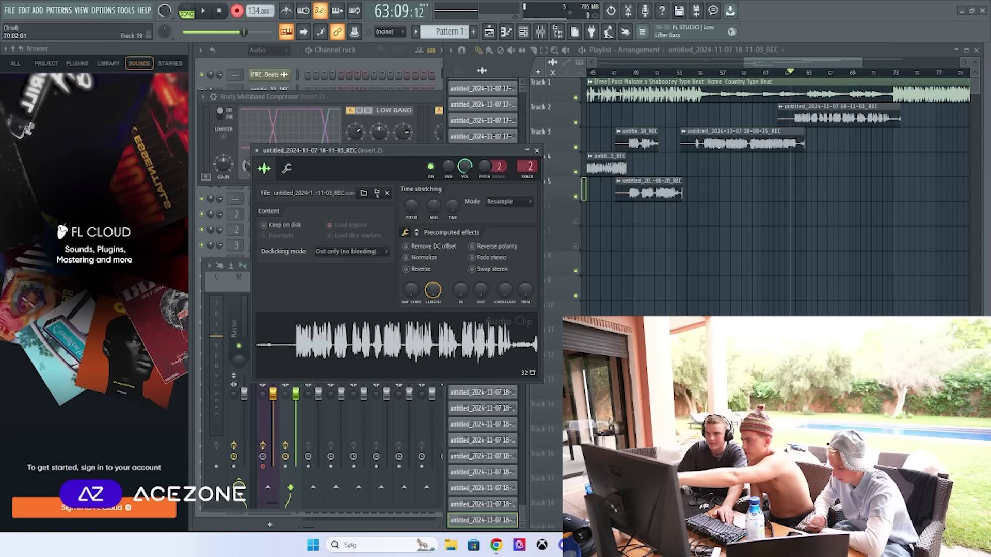
{"action": "key", "text": "super+n"}
{"action": "key", "text": "super+a"}
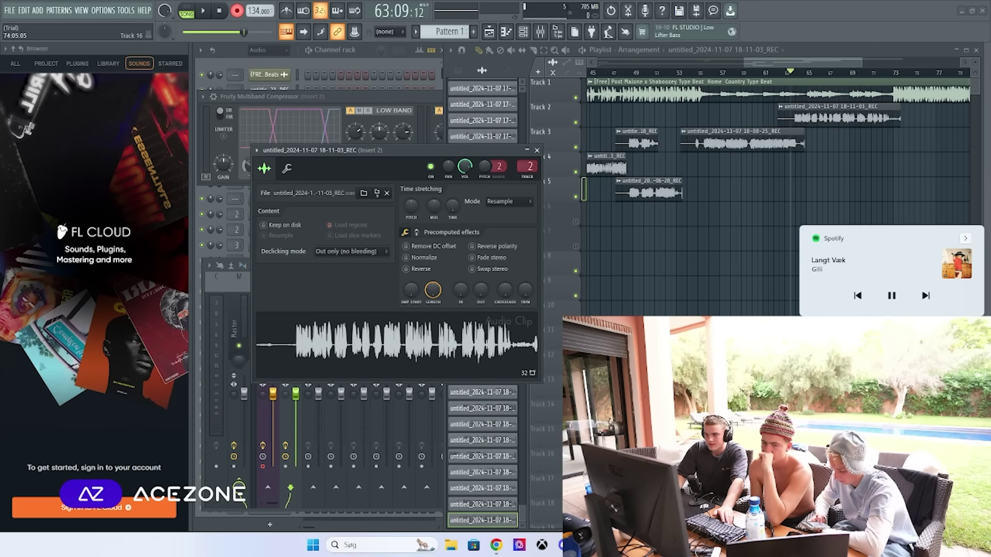
Step: Play back the song without recording from about bar 58 to about bar 73 to review the layered takes
{"action": "left_click", "coordinate": [773, 71]}
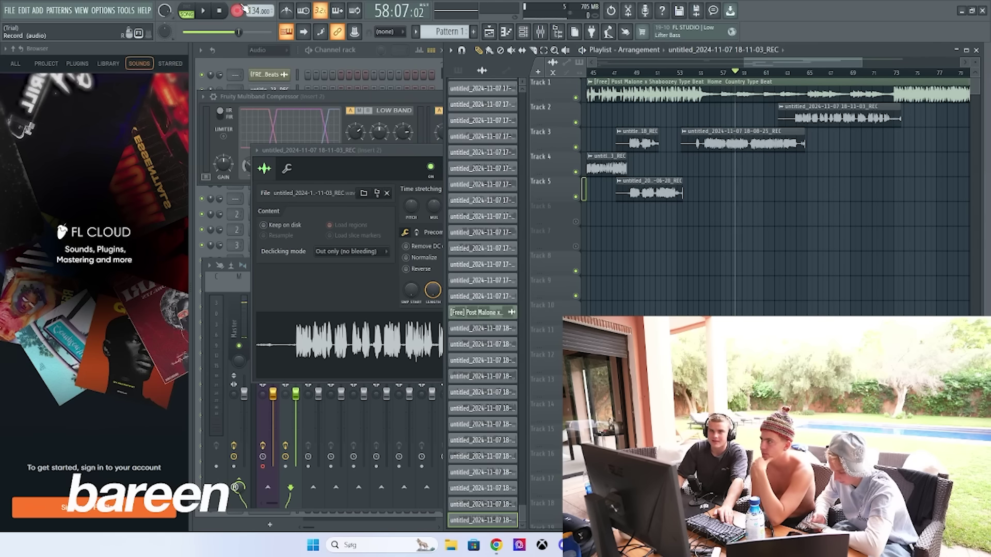
{"action": "key", "text": "space"}
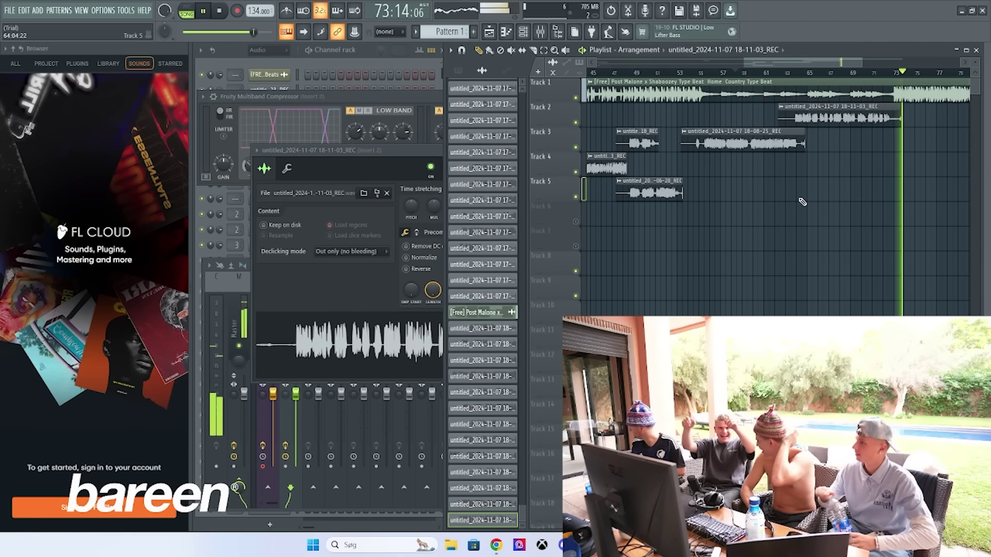
{"action": "key", "text": "space"}
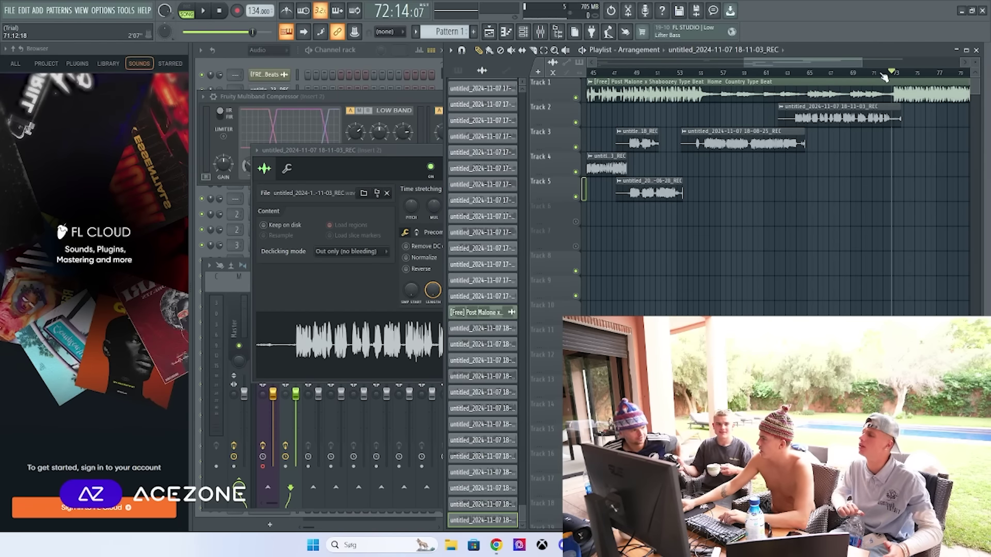
{"action": "left_click", "coordinate": [237, 11]}
{"action": "left_click", "coordinate": [509, 283]}
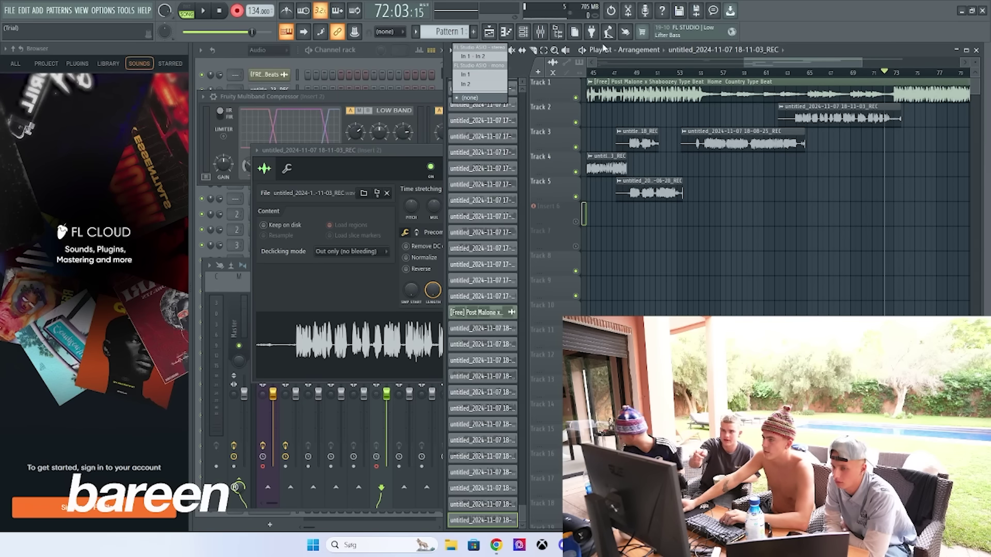
{"action": "key", "text": "space"}
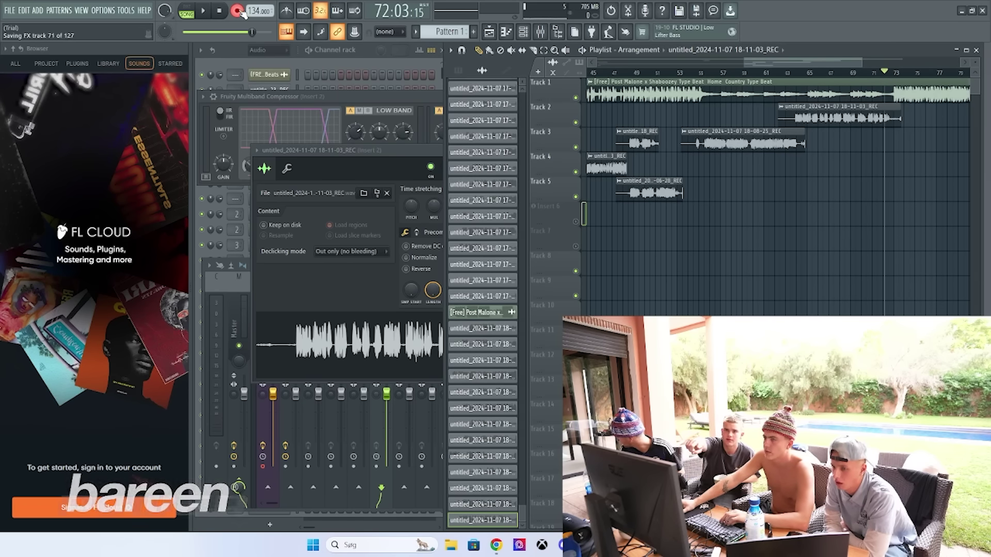
{"action": "left_click", "coordinate": [590, 300]}
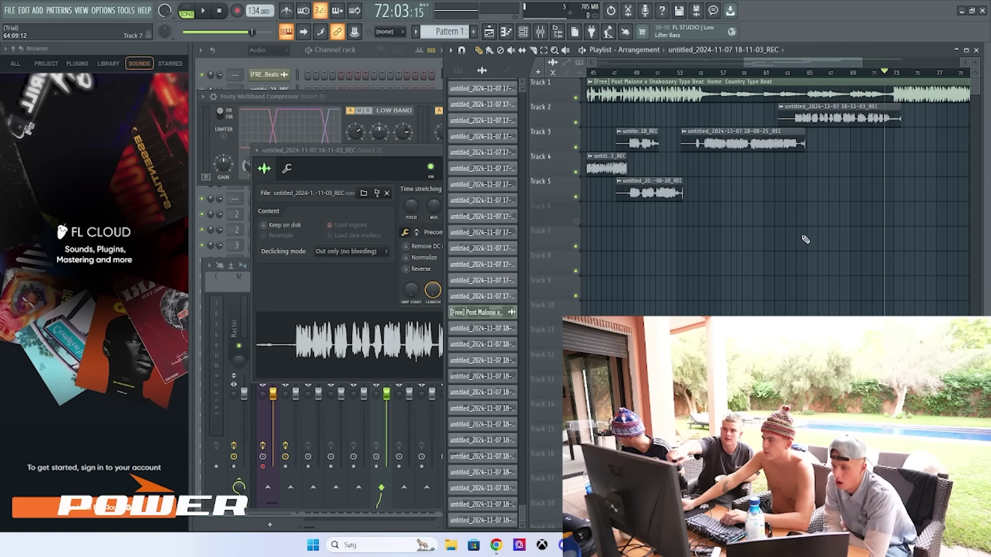
Step: Show the mixer, select the REC insert and enable recording of audio into the playlist as an audio clip
{"action": "left_click", "coordinate": [542, 32]}
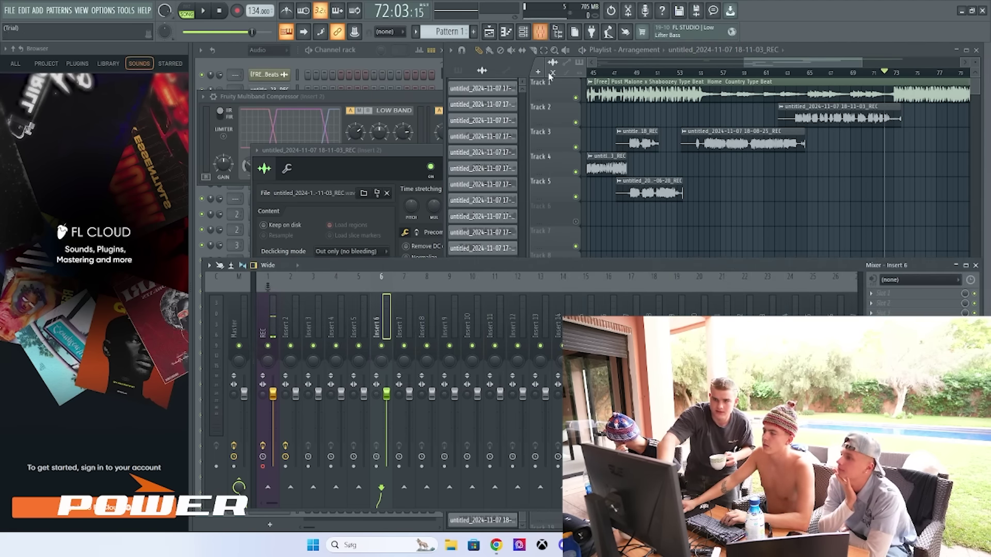
{"action": "left_click", "coordinate": [270, 327]}
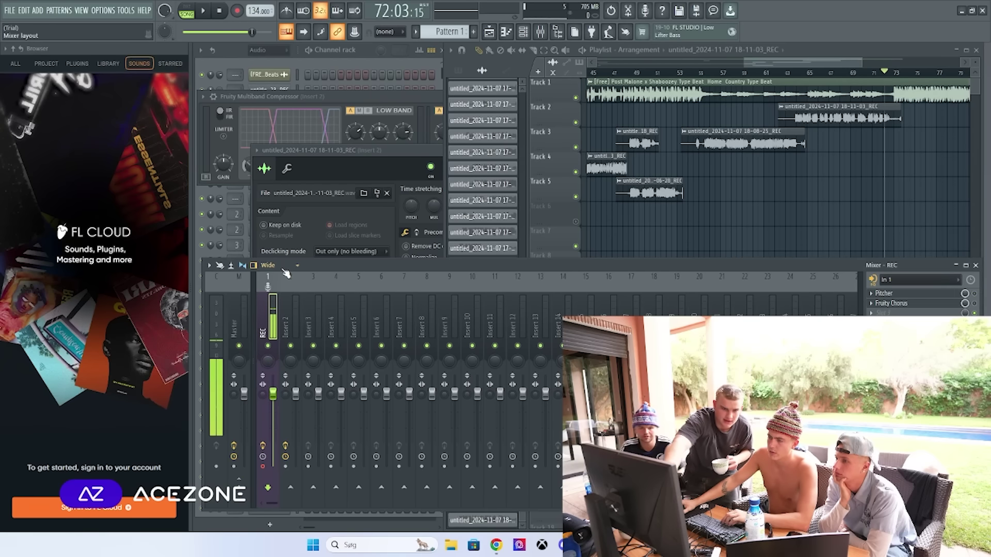
{"action": "left_click", "coordinate": [238, 11]}
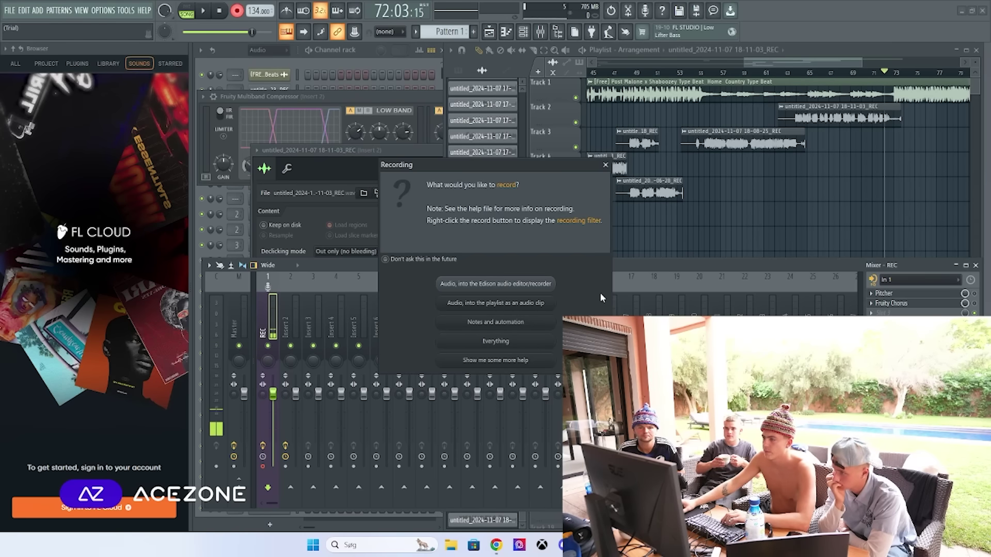
{"action": "left_click", "coordinate": [525, 304]}
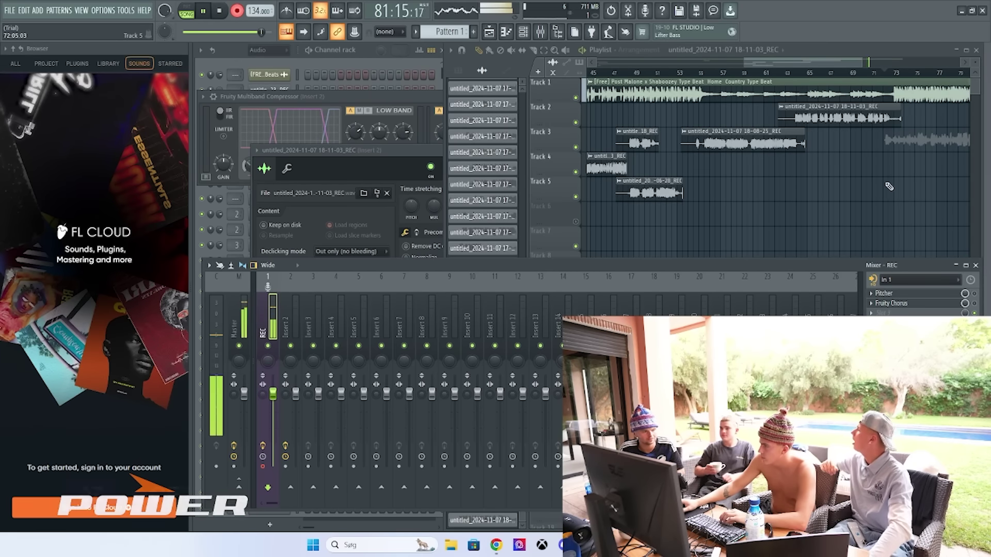
Step: End the current take and record another vocal take on Track 3 from about bar 72 past bar 81
{"action": "key", "text": "space"}
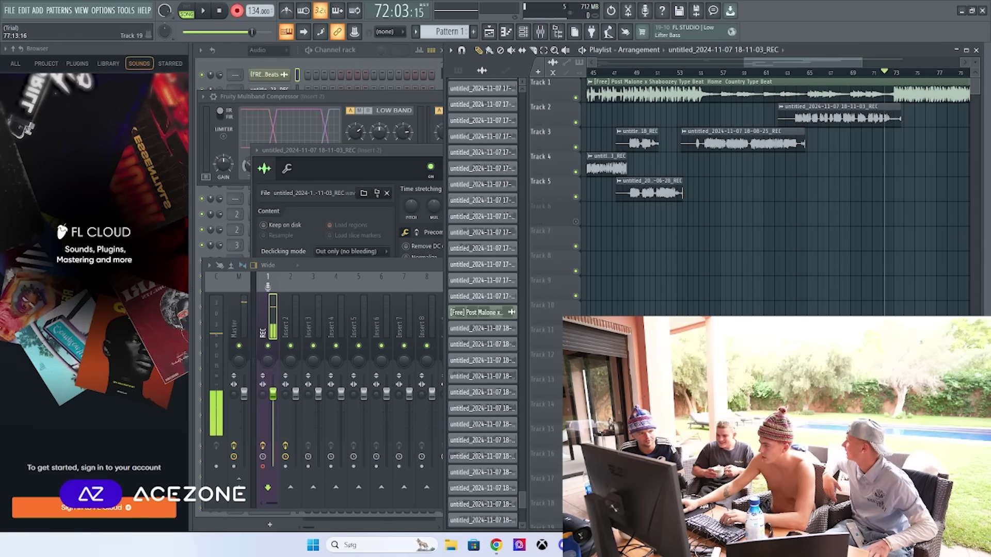
{"action": "key", "text": "space"}
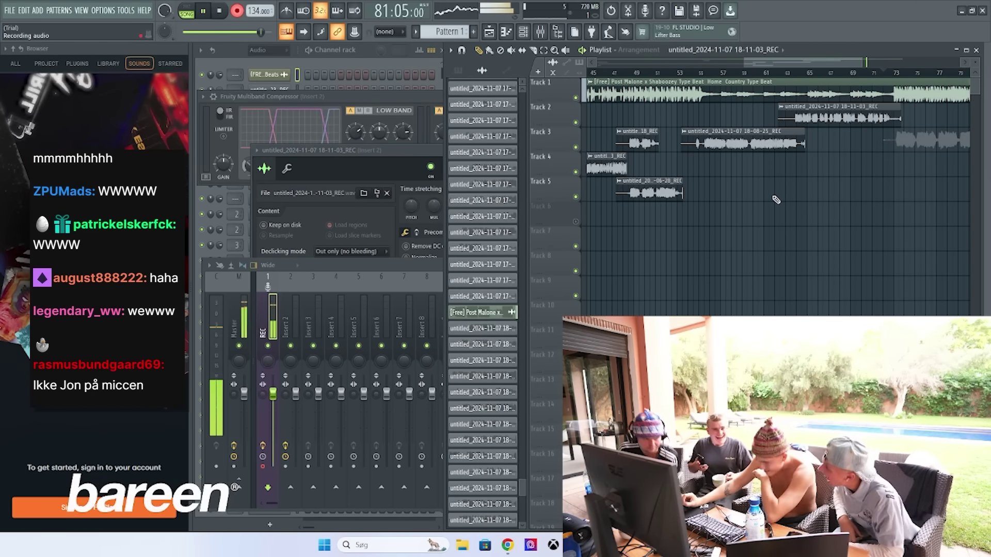
{"action": "key", "text": "space"}
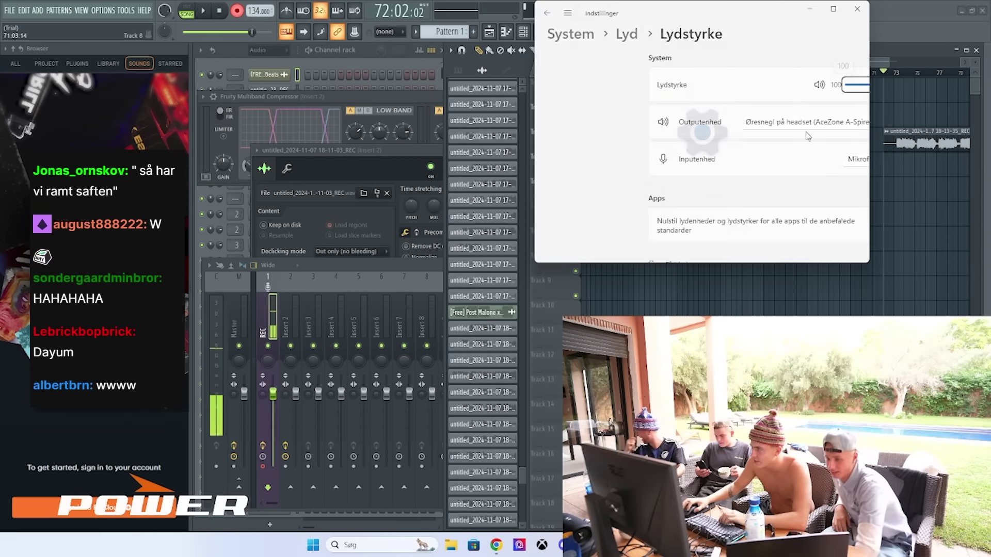
Step: Choose the output device in the Windows sound settings, close them and place the playhead at about bar 73
{"action": "left_click", "coordinate": [759, 124]}
{"action": "left_click", "coordinate": [762, 142]}
{"action": "left_click", "coordinate": [857, 8]}
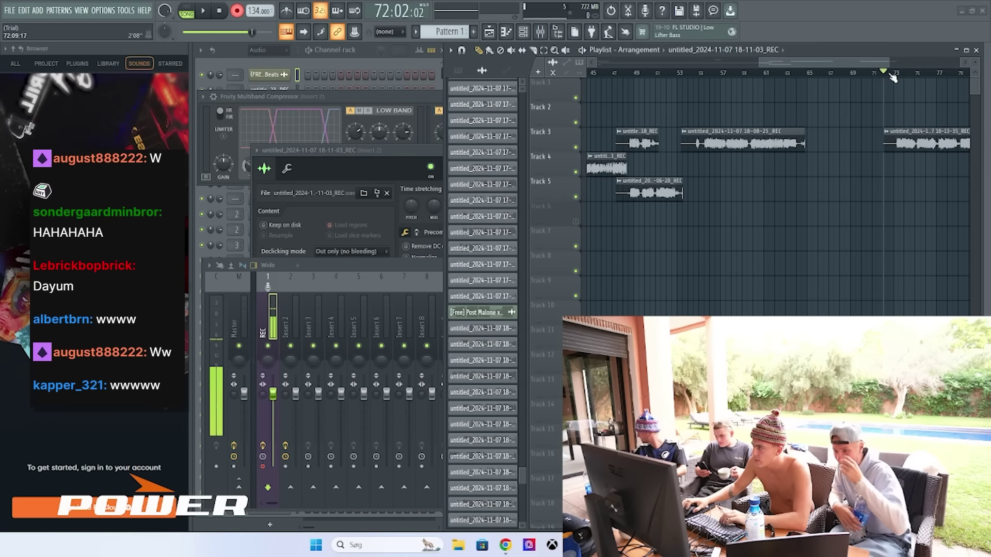
{"action": "left_click", "coordinate": [893, 74]}
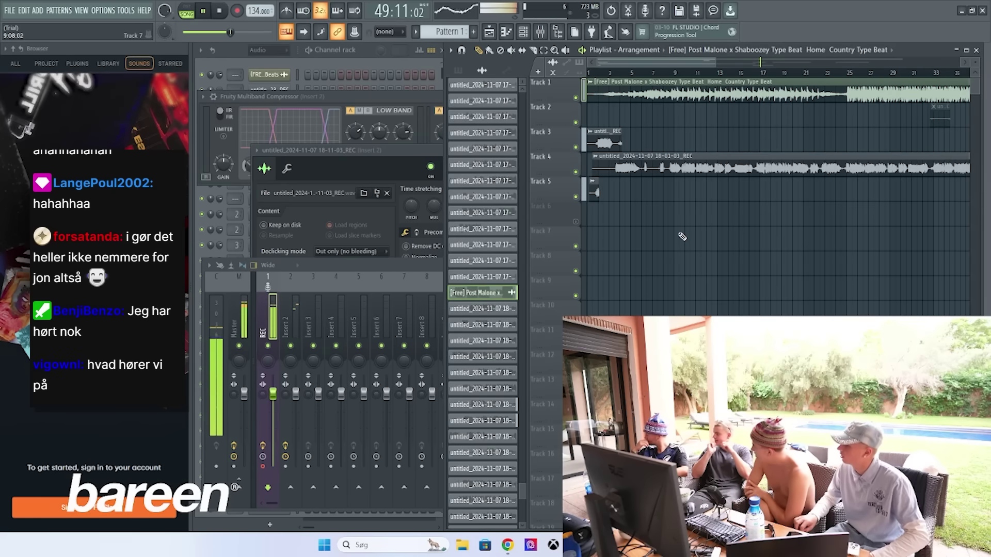
Step: Stop the running playback and play the song again from about bar 46 to review the overlapping vocal takes
{"action": "left_click_drag", "start_coordinate": [607, 62], "coordinate": [723, 94]}
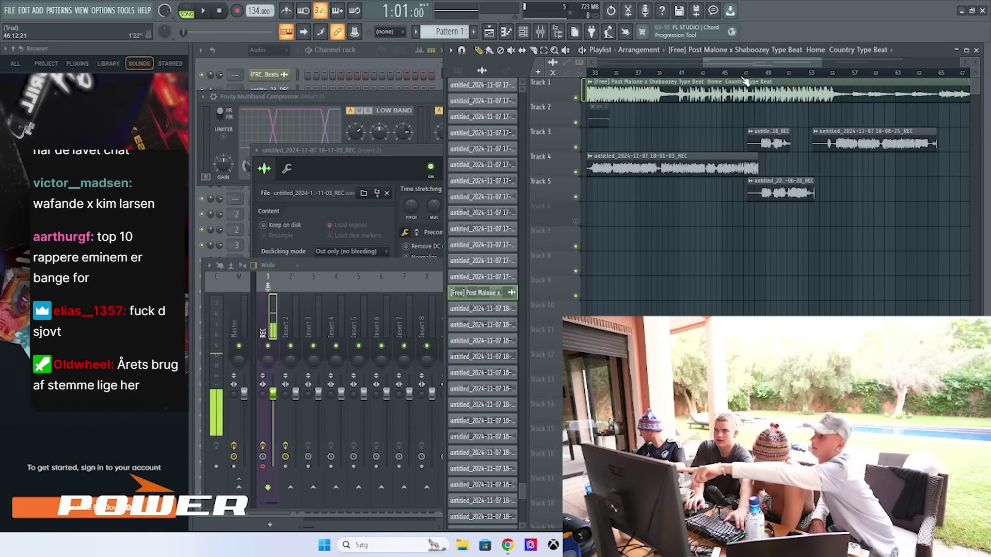
{"action": "key", "text": "space"}
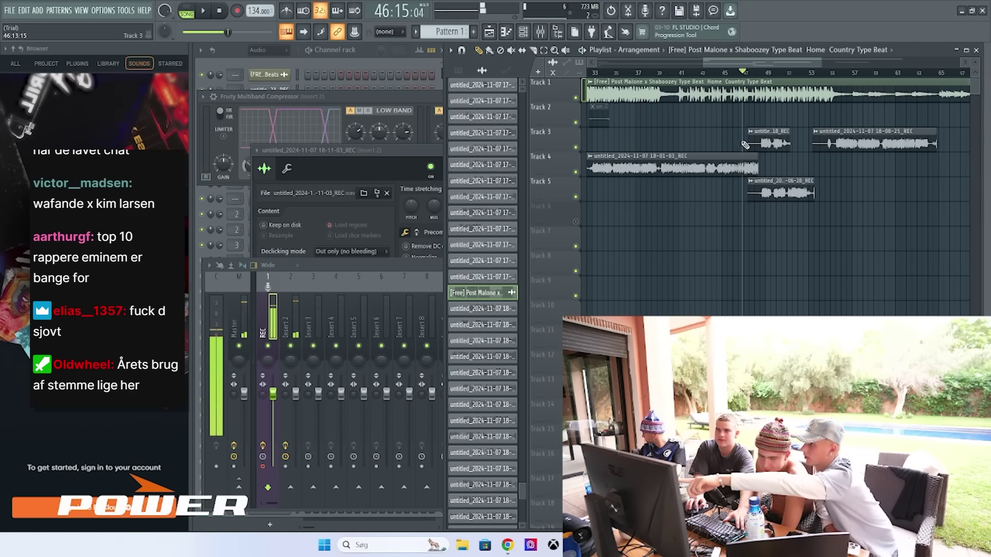
{"action": "key", "text": "space"}
{"action": "scroll", "coordinate": [723, 155], "scroll_direction": "up", "scroll_amount": 4}
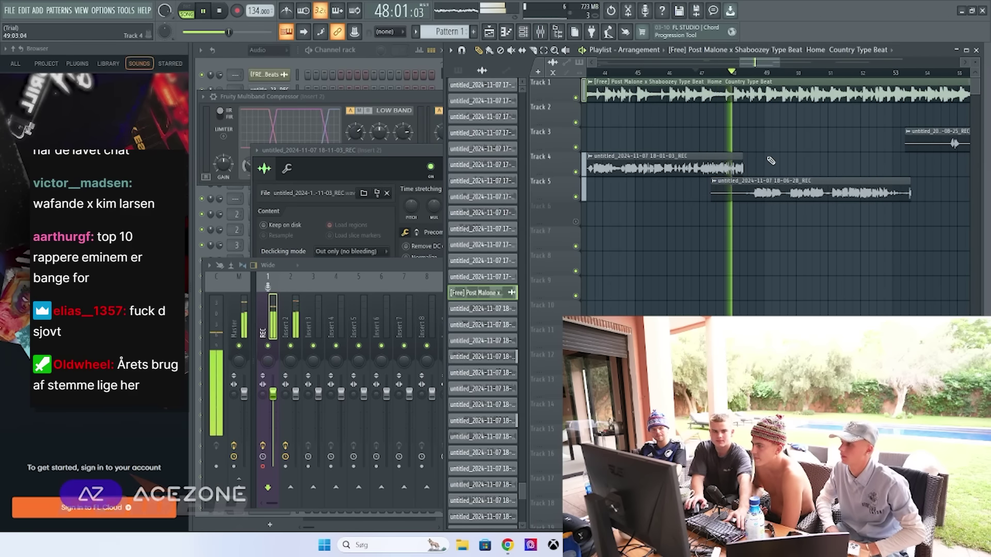
Step: Review the playing vocal takes up to about bar 71, then stop playback and return the playhead to about bar 63
{"action": "scroll", "coordinate": [779, 159], "scroll_direction": "down", "scroll_amount": 3}
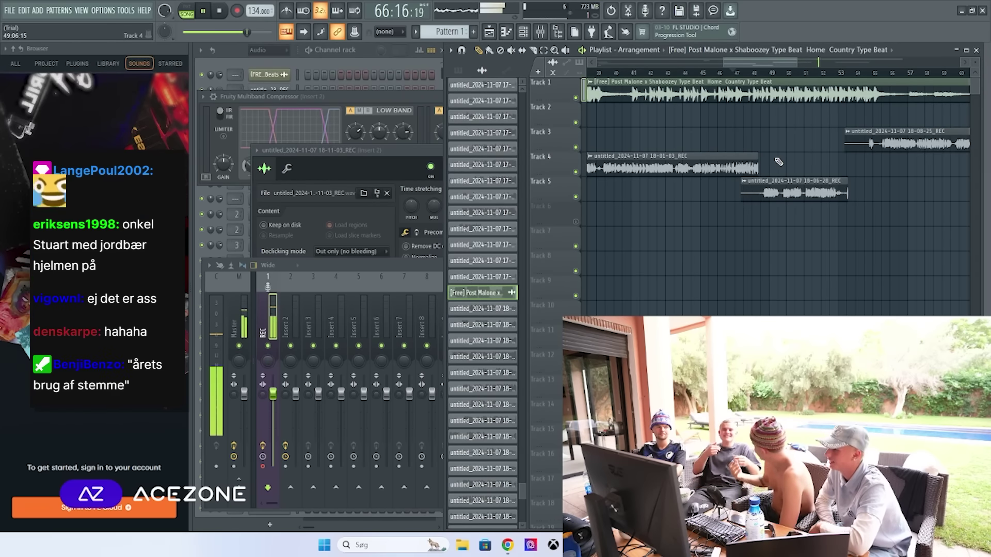
{"action": "left_click_drag", "start_coordinate": [722, 62], "coordinate": [816, 63]}
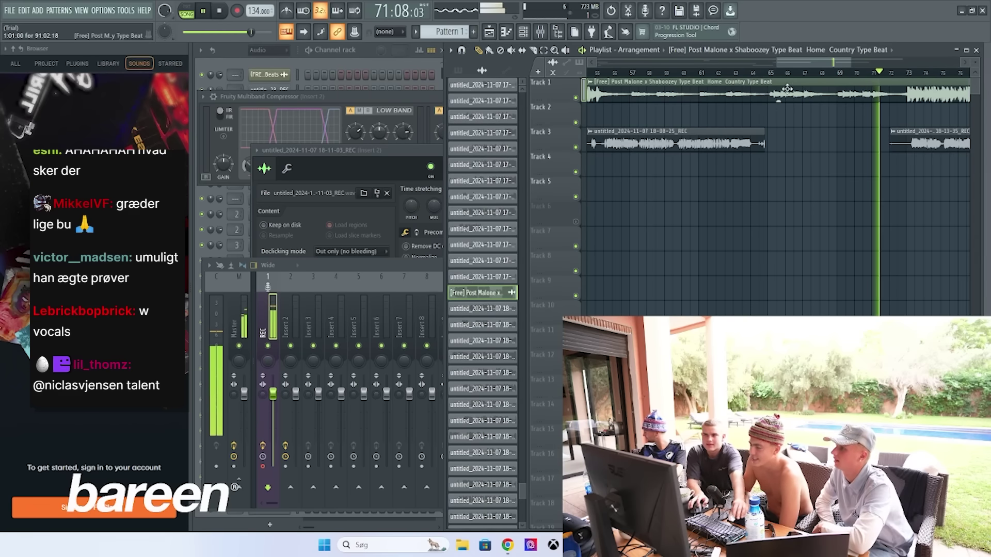
{"action": "key", "text": "space"}
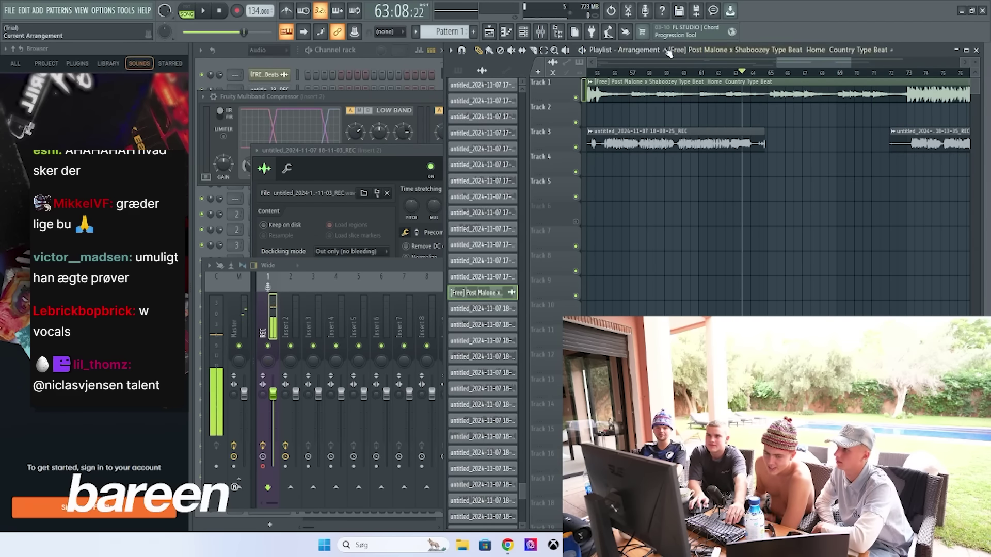
{"action": "left_click", "coordinate": [899, 72]}
{"action": "key", "text": "space"}
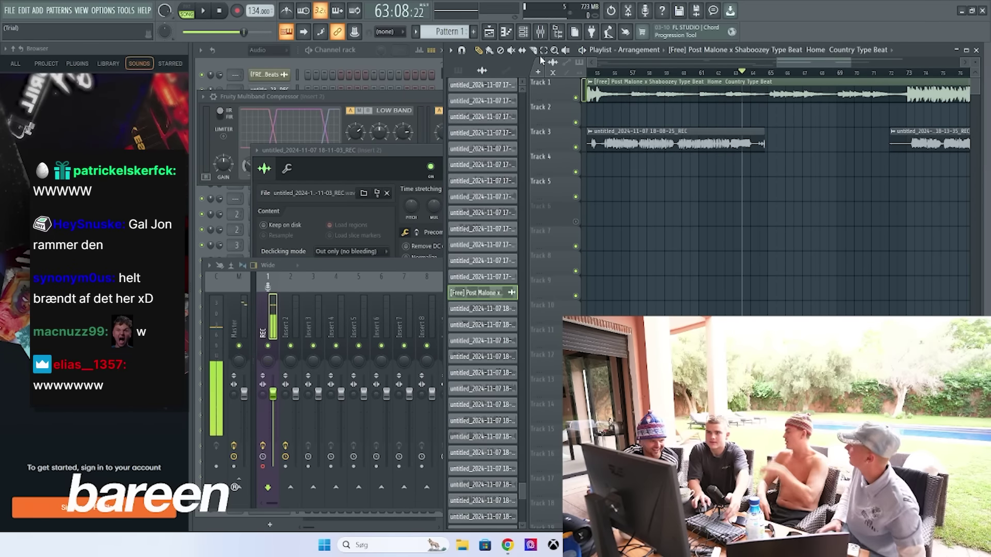
Step: Place the playhead at about bar 63 and record a vocal take as a playlist audio clip on Track 2 until about bar 74
{"action": "left_click", "coordinate": [299, 310]}
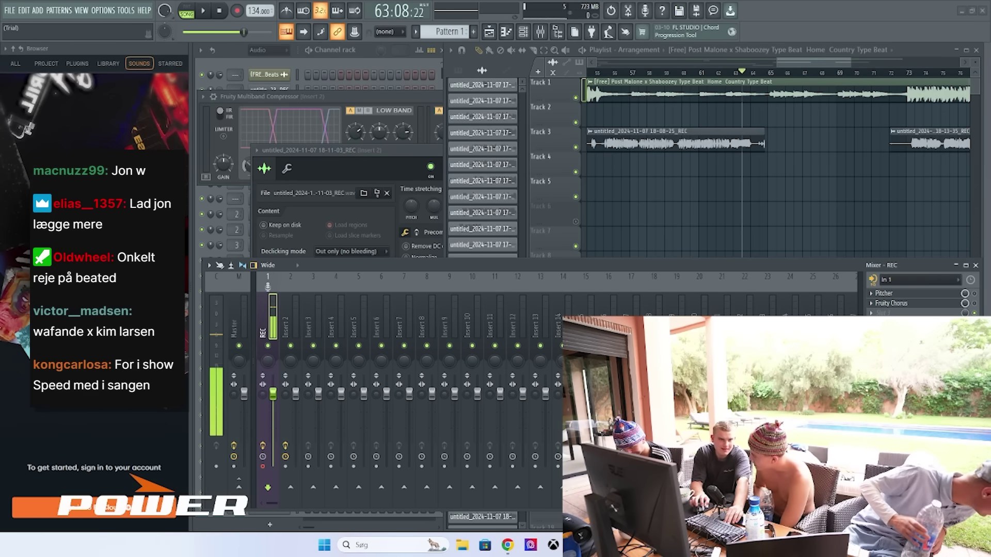
{"action": "left_click", "coordinate": [739, 77]}
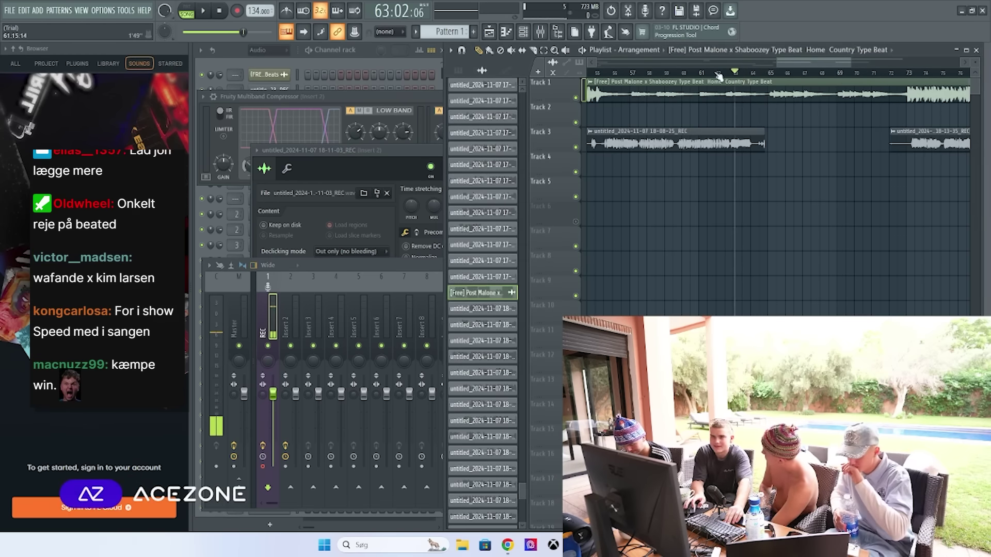
{"action": "left_click", "coordinate": [540, 32]}
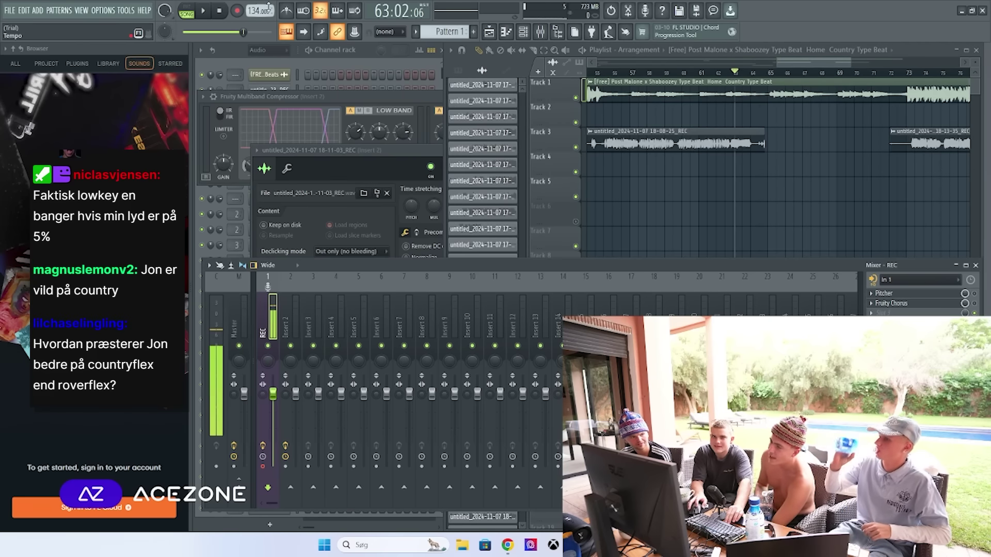
{"action": "key", "text": "r"}
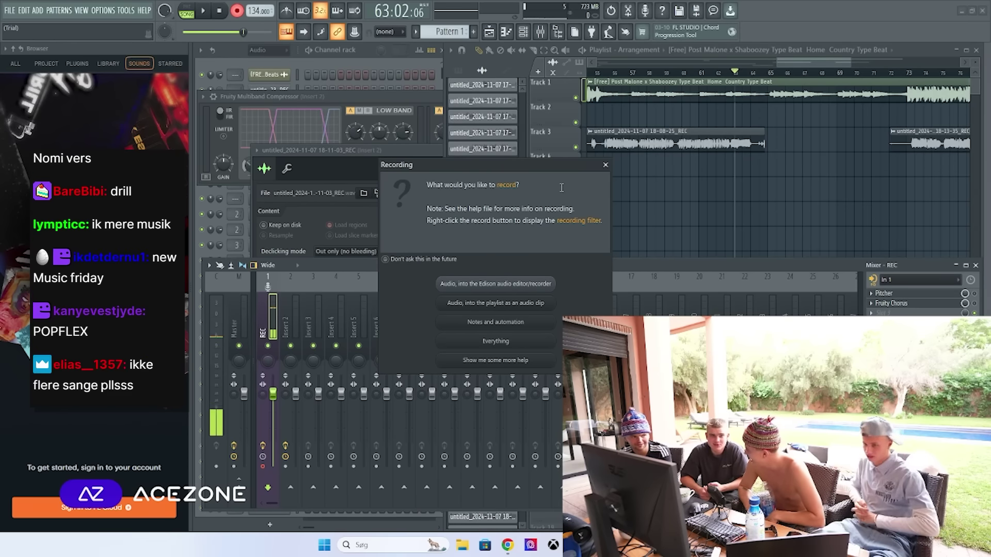
{"action": "left_click", "coordinate": [514, 305]}
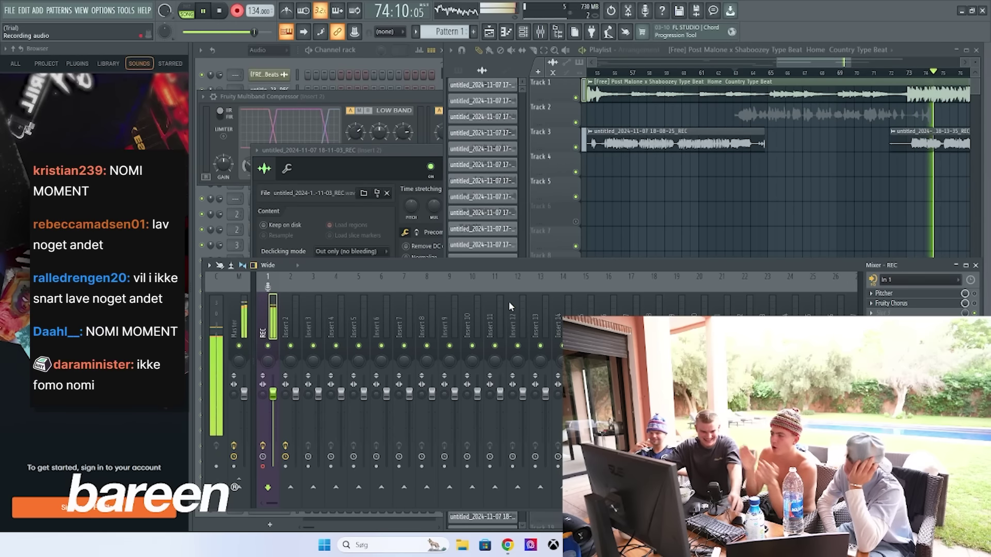
{"action": "key", "text": "space"}
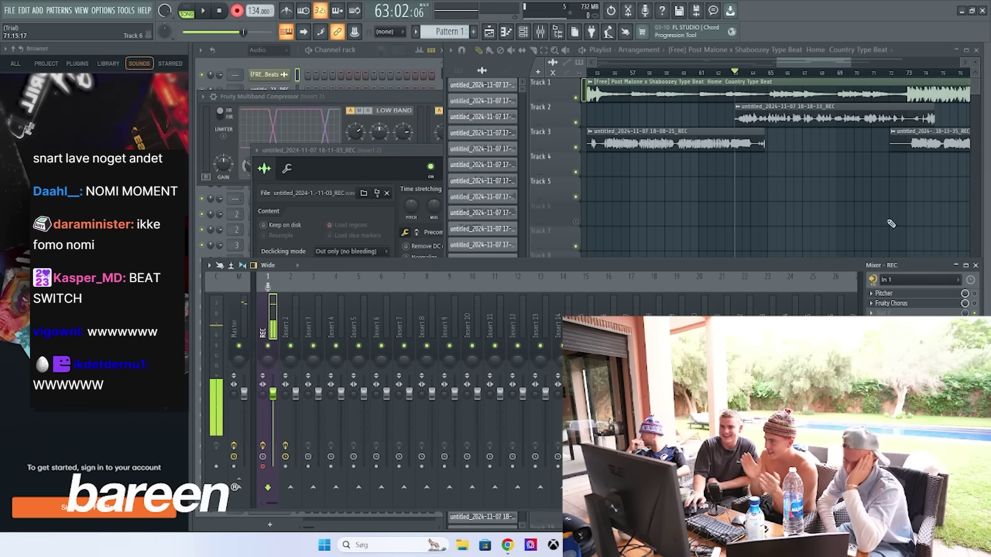
Step: Open the new Track 2 take's channel settings and play the song from just before the take to past bar 76 to review it
{"action": "double_click", "coordinate": [785, 107]}
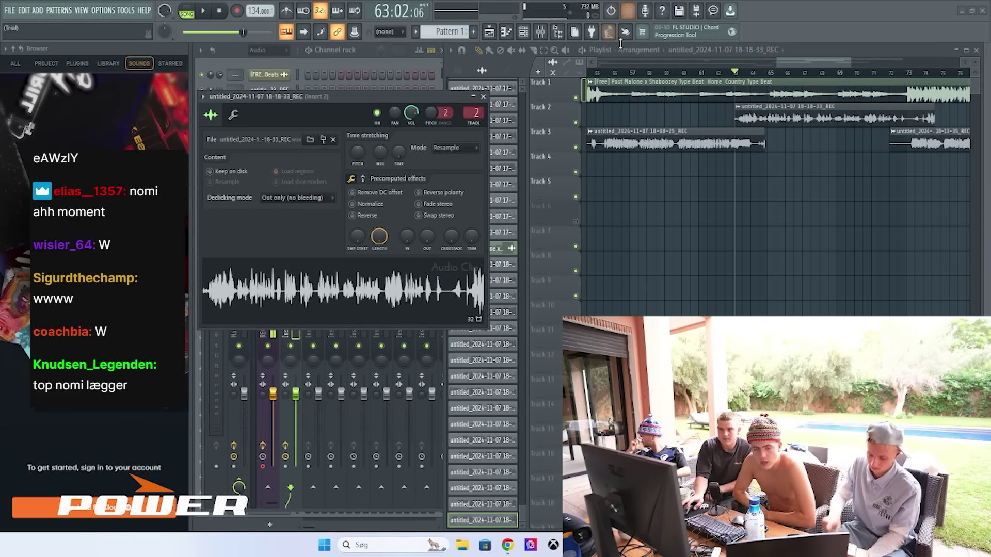
{"action": "left_click", "coordinate": [708, 76]}
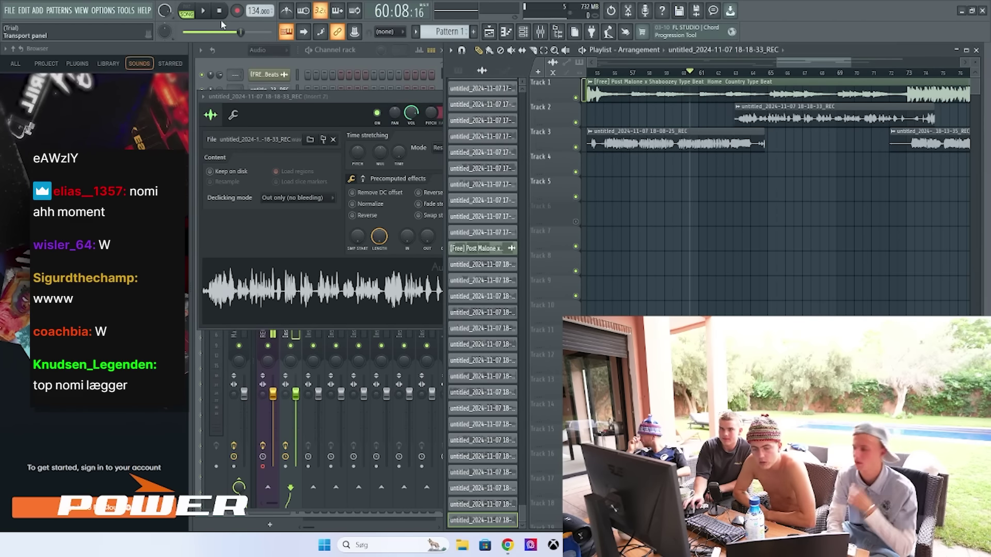
{"action": "left_click", "coordinate": [707, 72]}
{"action": "key", "text": "space"}
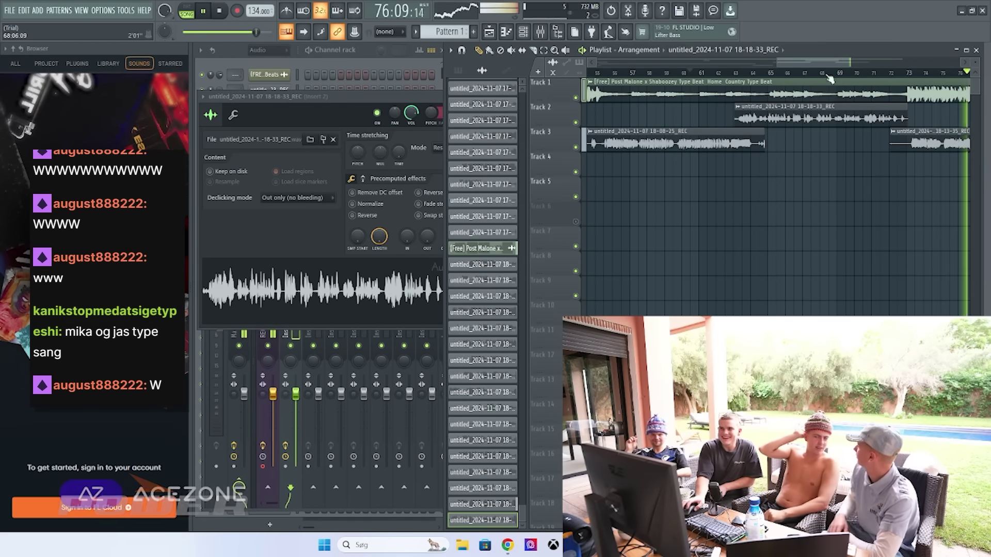
{"action": "left_click_drag", "start_coordinate": [814, 62], "coordinate": [618, 84]}
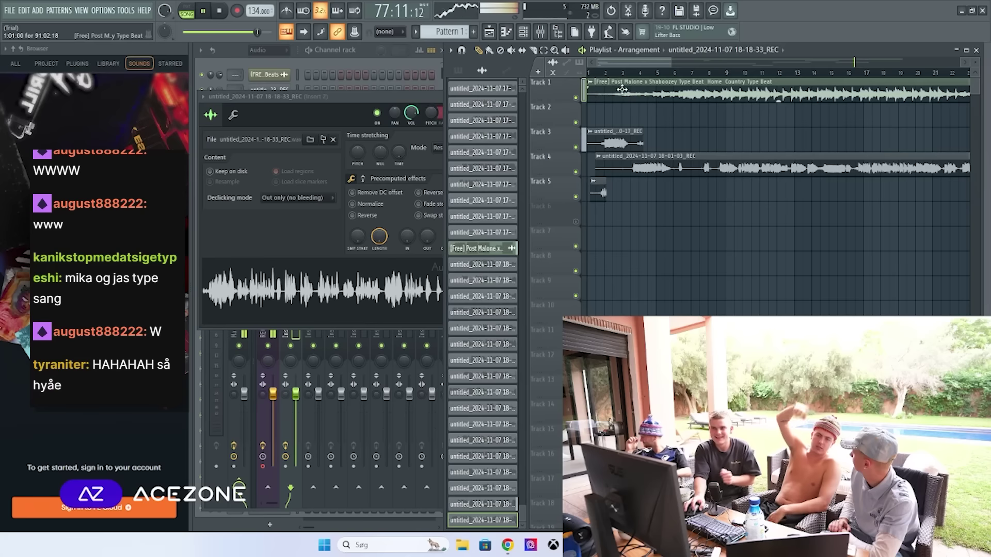